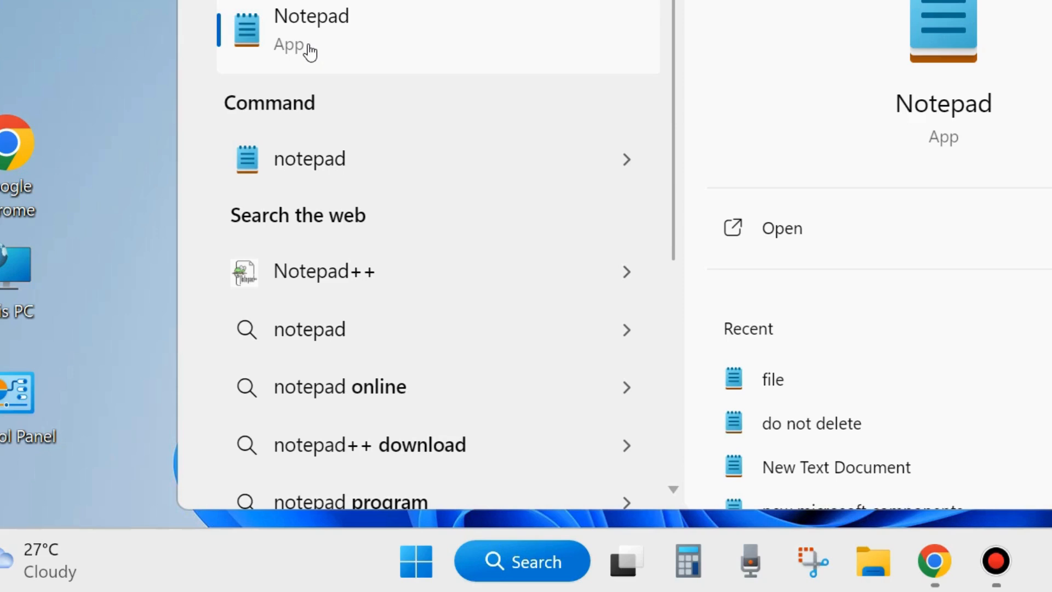
# Launch Notepad from the Start menu search results to get a blank Untitled document.
pyautogui.click(309, 49)
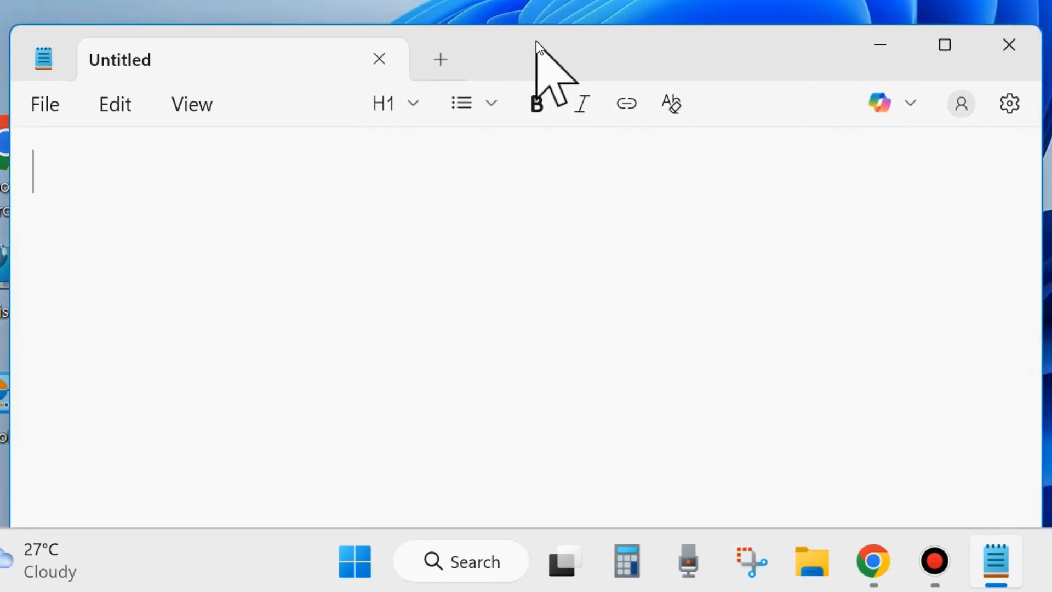
pyautogui.moveTo(536, 40); pyautogui.dragTo(502, 38)
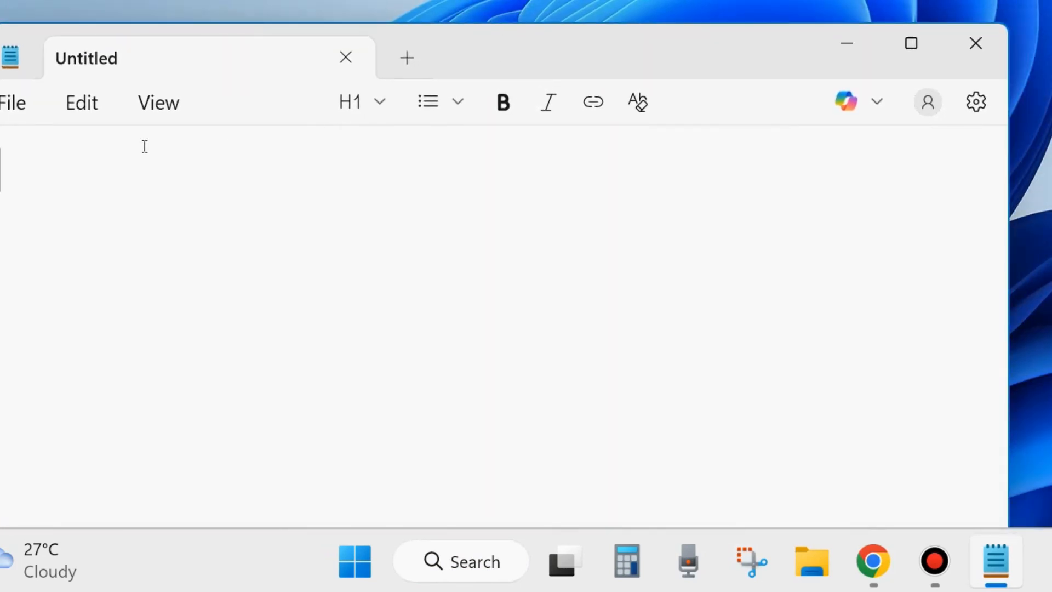
pyautogui.click(976, 103)
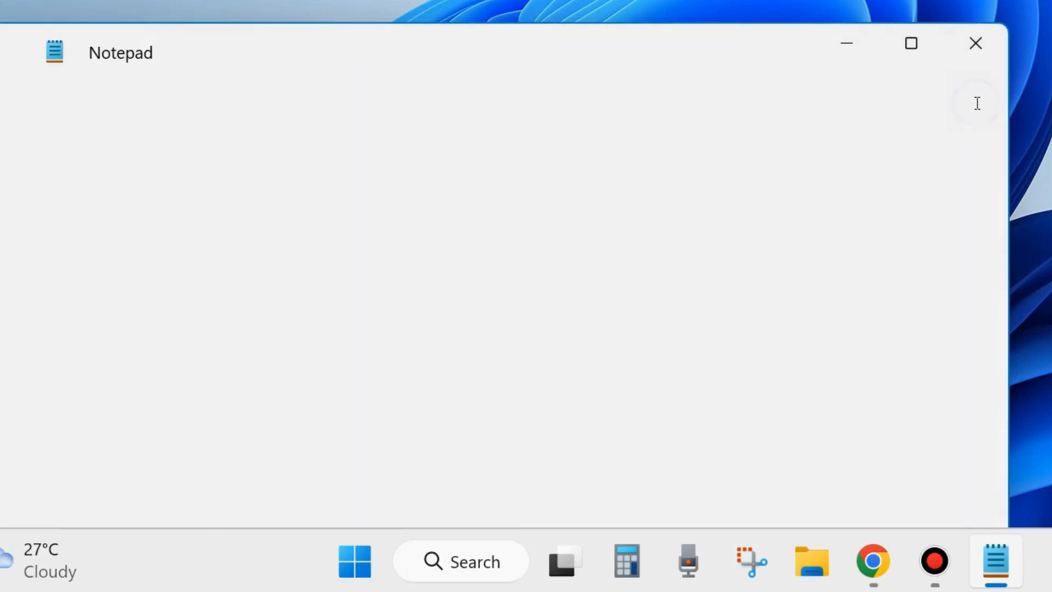
pyautogui.scroll(-7, 459, 306)
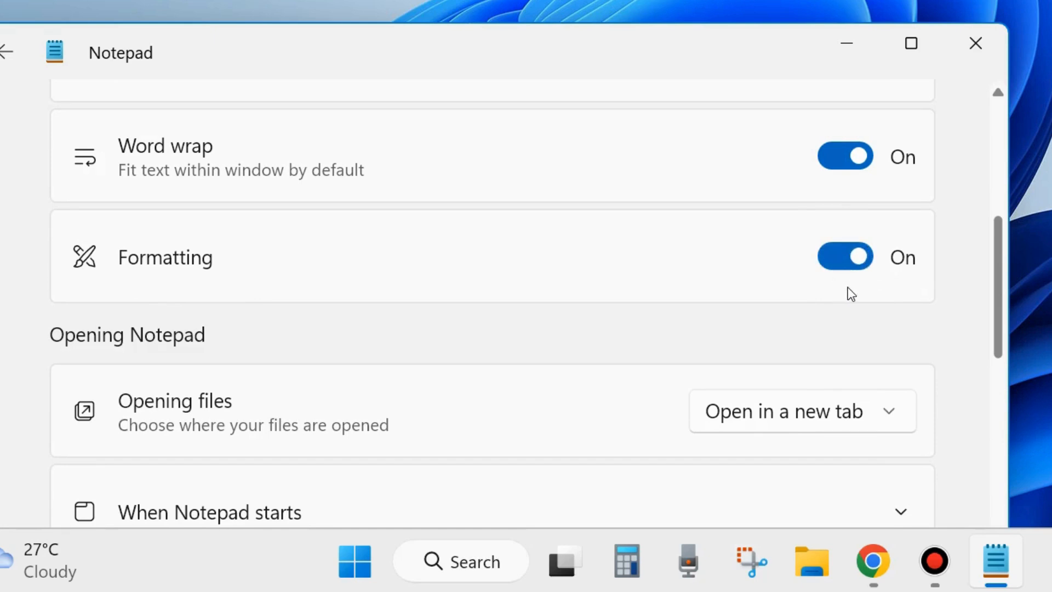
pyautogui.click(5, 52)
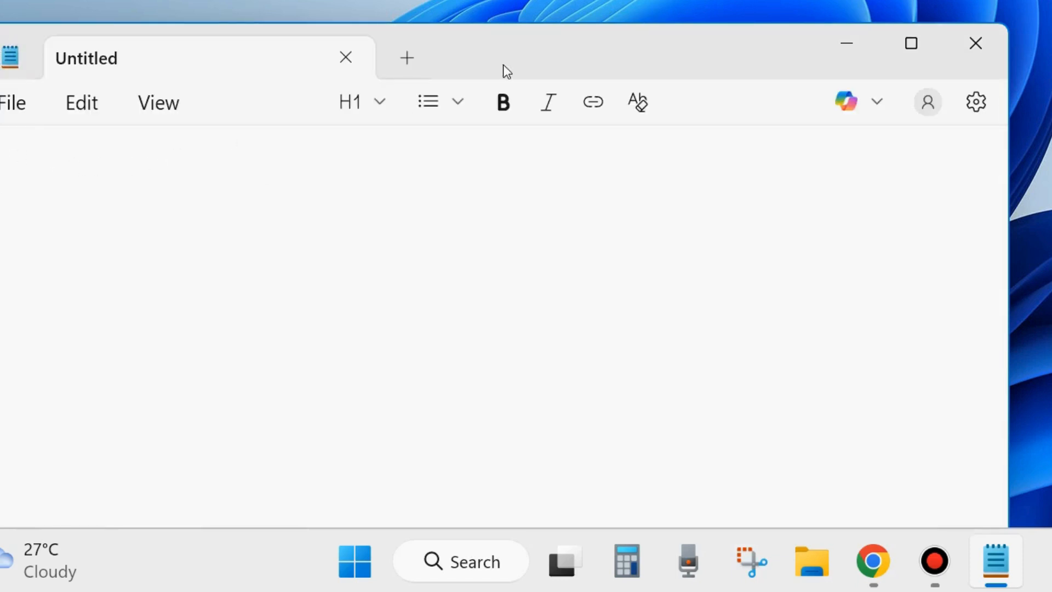
pyautogui.moveTo(507, 61); pyautogui.dragTo(545, 33)
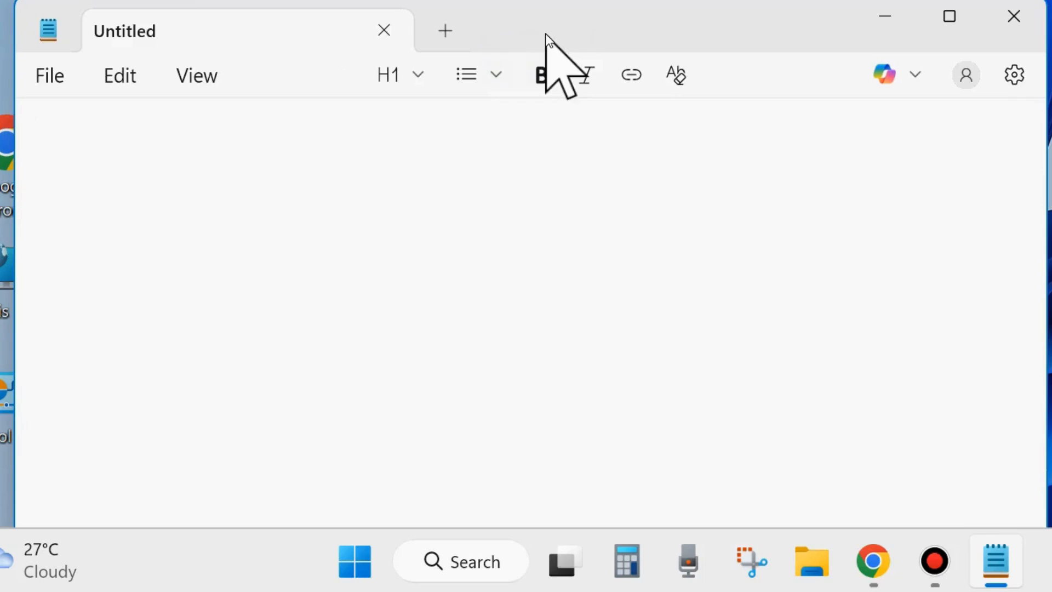
# Start Save As from the File menu and enter tipshowto.md as the file name.
pyautogui.click(51, 90)
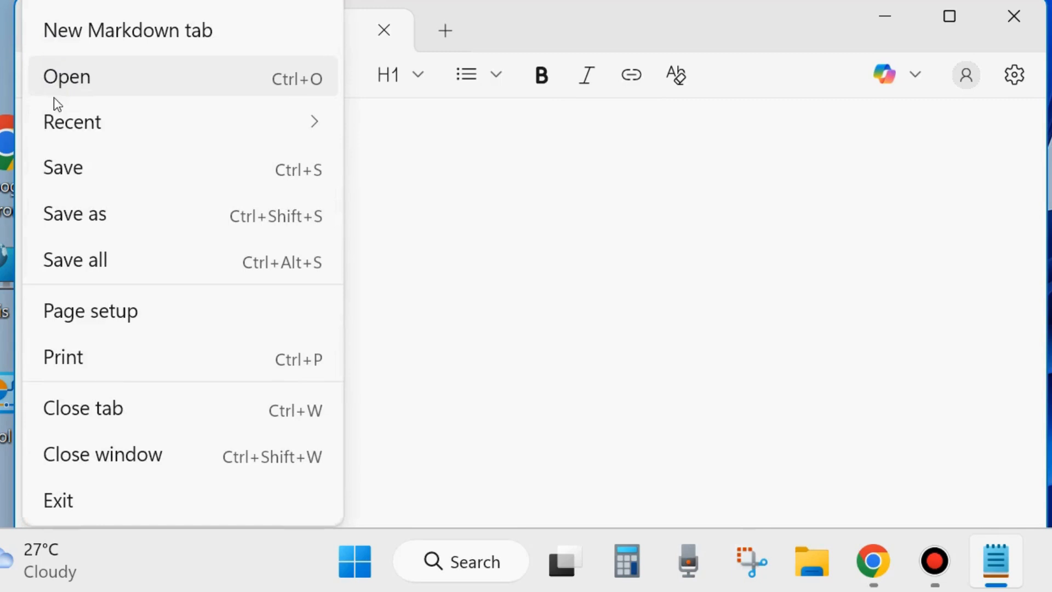
pyautogui.click(89, 215)
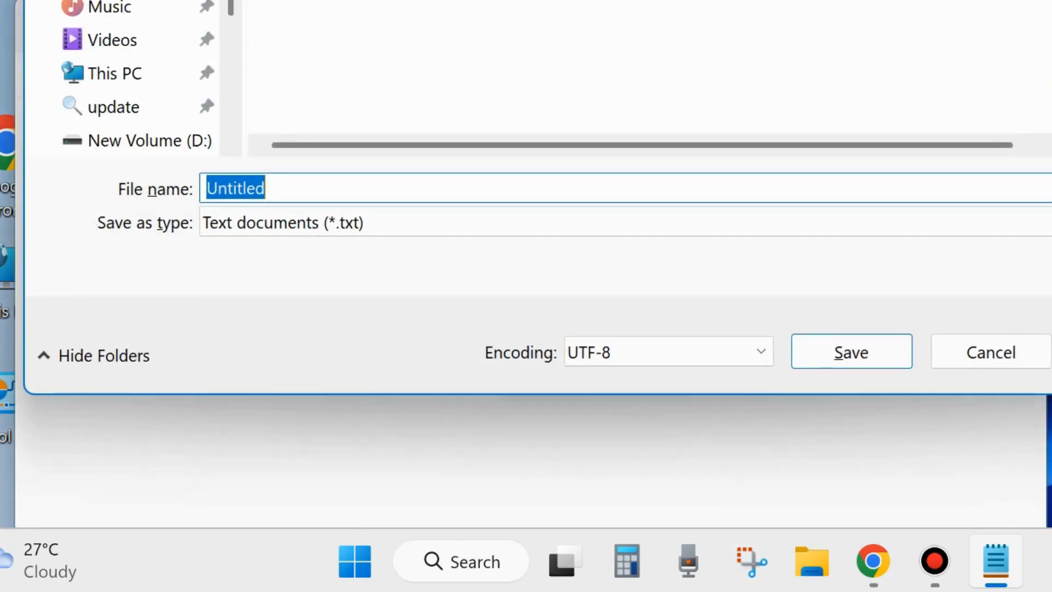
pyautogui.moveTo(572, 0); pyautogui.dragTo(526, 0)
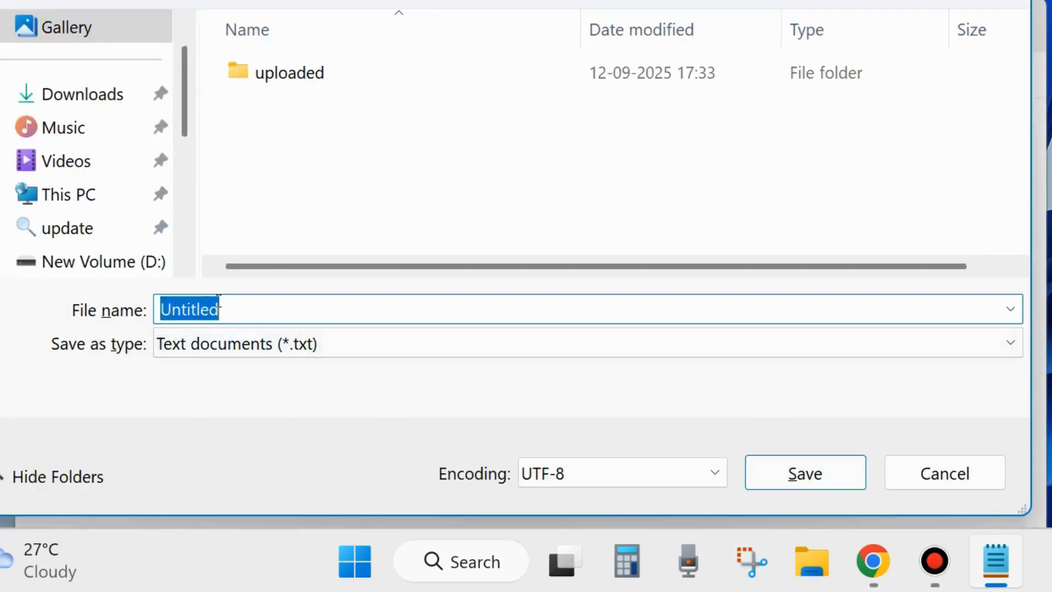
pyautogui.write('ti')
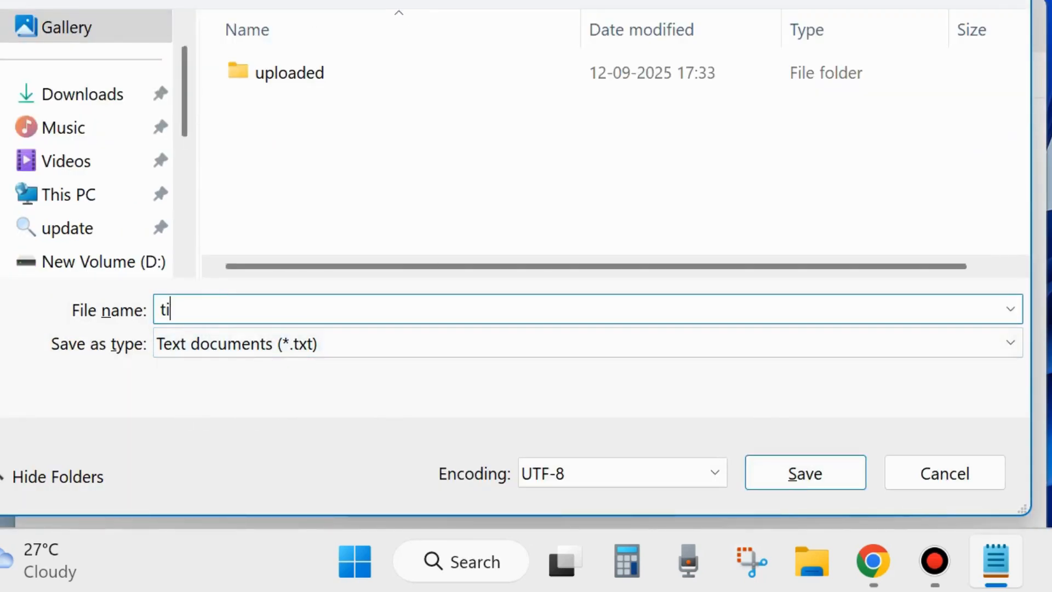
pyautogui.write('pshowto.md')
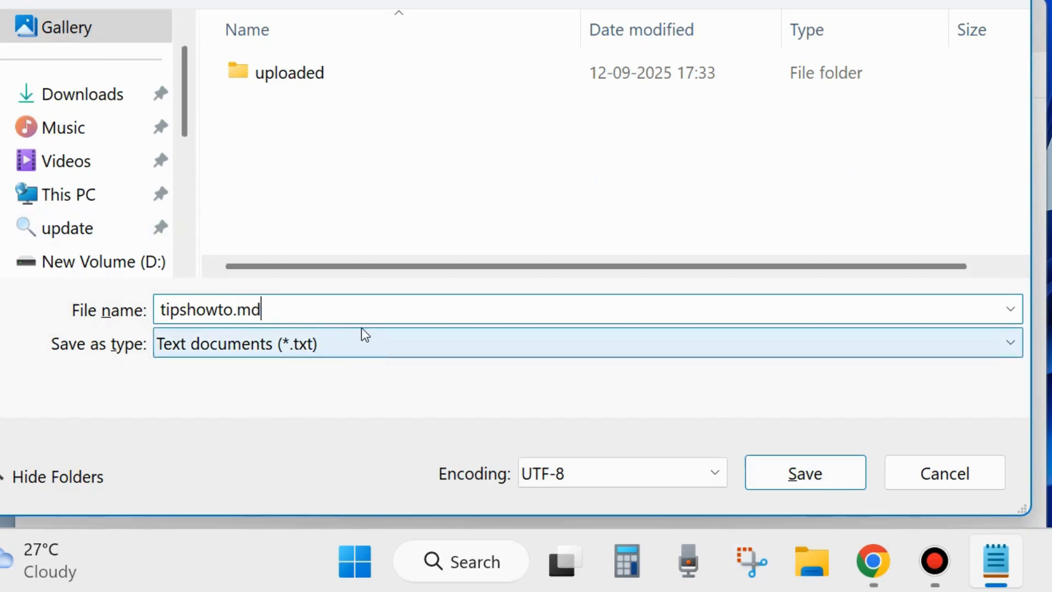
# Pick the all UPLOADed folder as the destination and save the file.
pyautogui.click(355, 344)
pyautogui.click(355, 343)
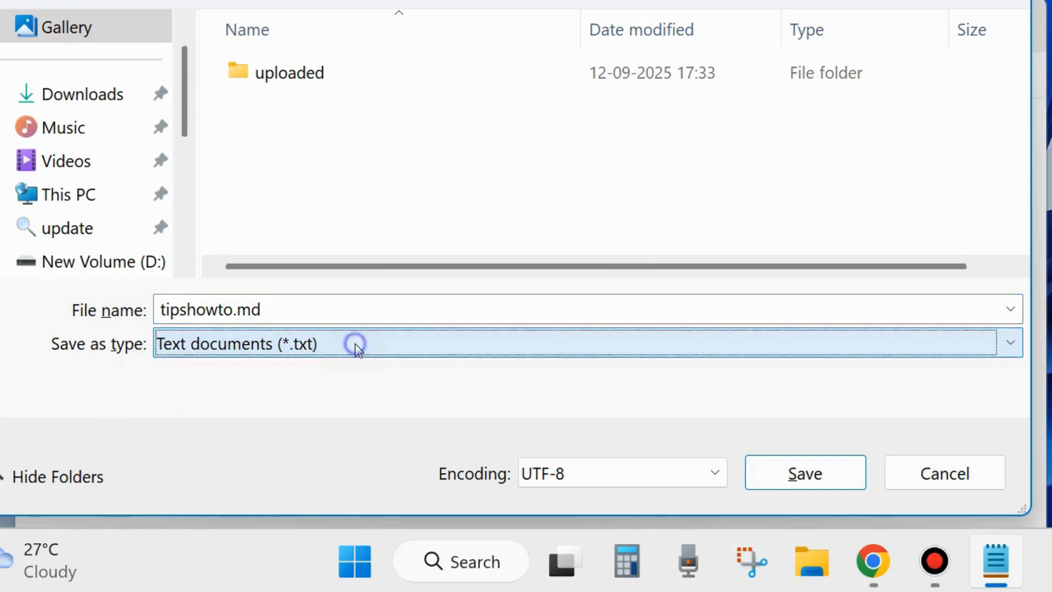
pyautogui.click(329, 309)
pyautogui.click(330, 312)
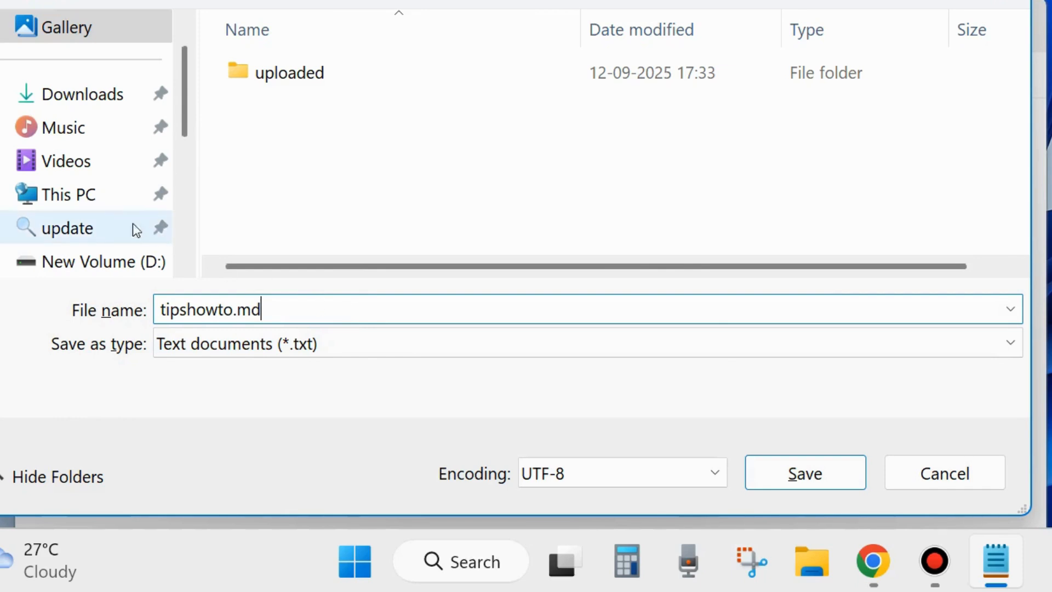
pyautogui.scroll(-1, 89, 212)
pyautogui.click(95, 206)
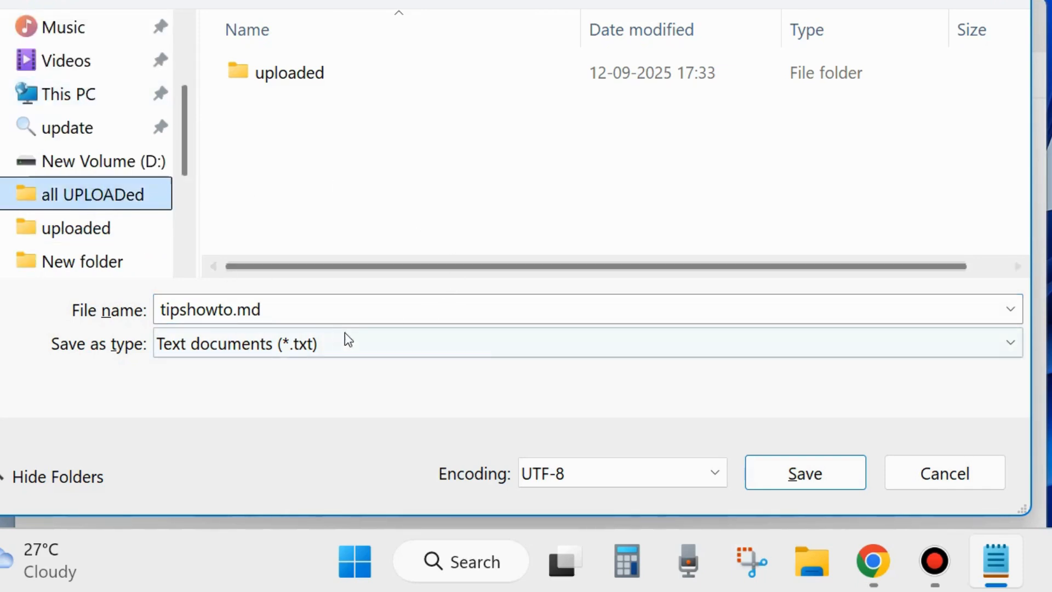
pyautogui.click(812, 476)
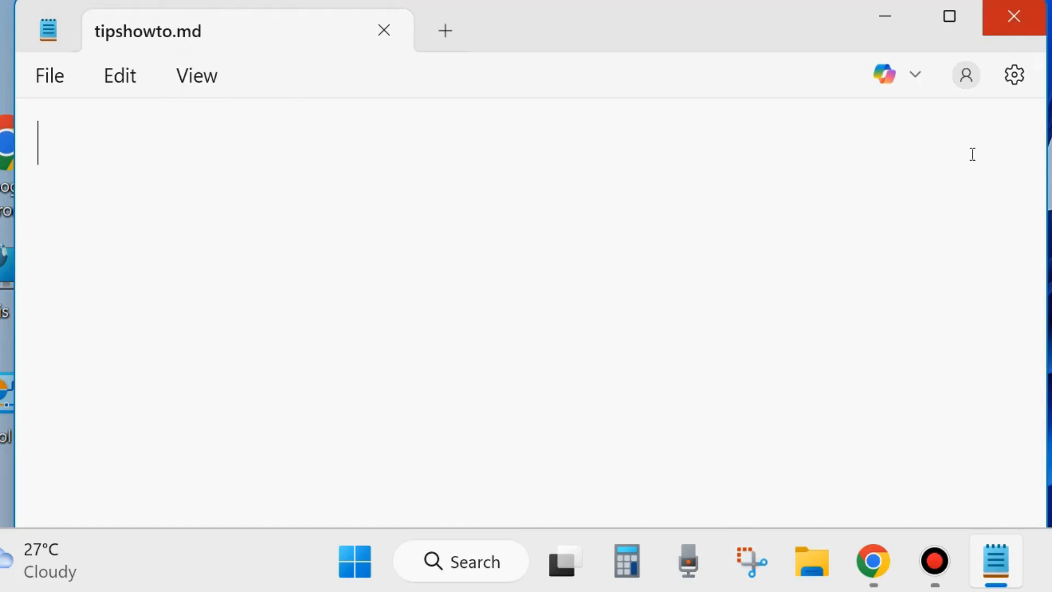
# Close Notepad, then open tipshowto.md from File Explorer in Notepad just once.
pyautogui.rightClick(992, 563)
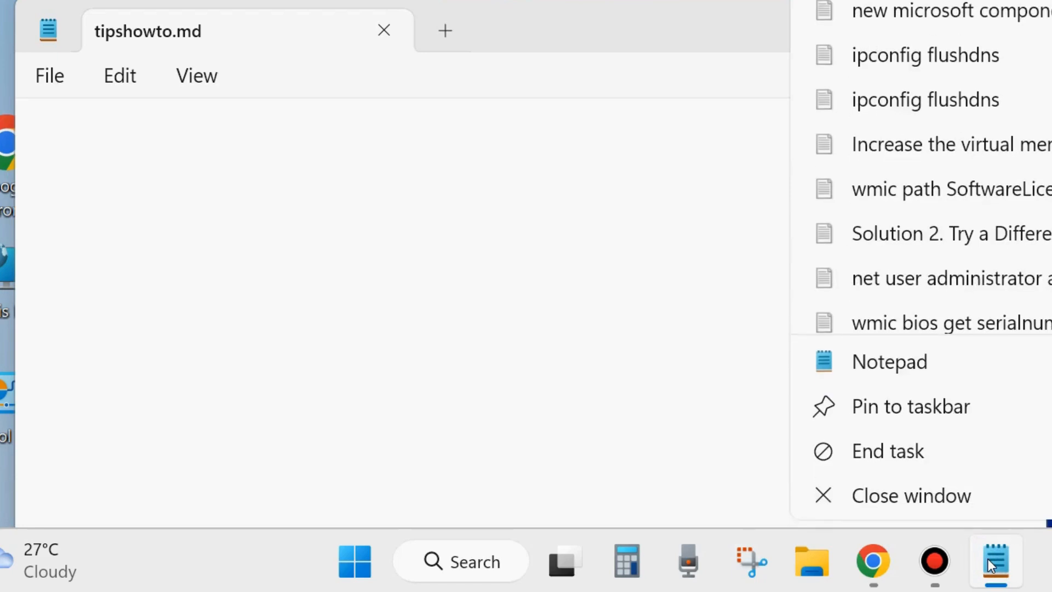
pyautogui.click(907, 486)
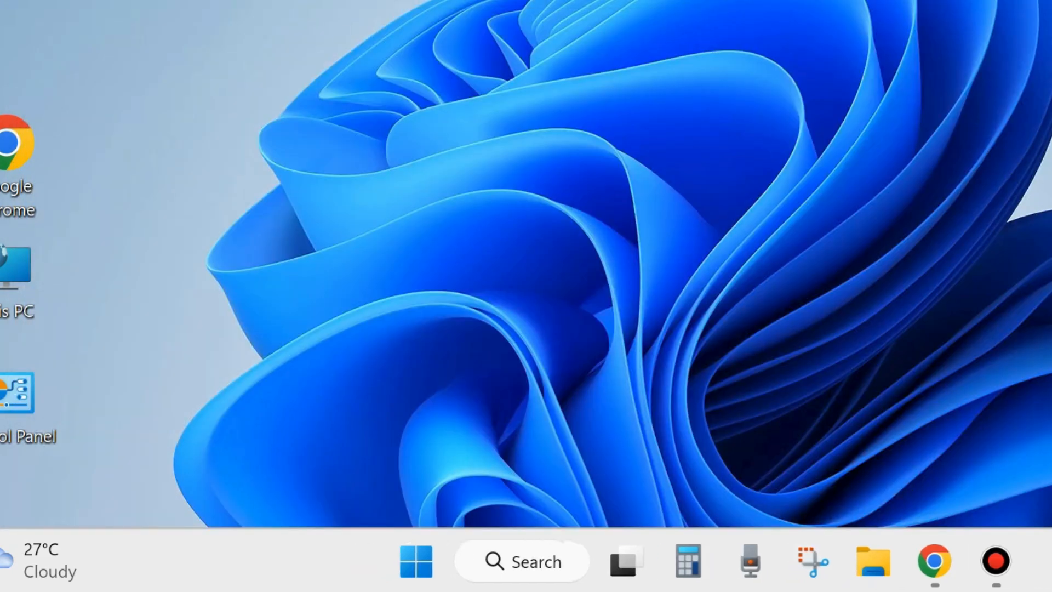
pyautogui.press('super+e')
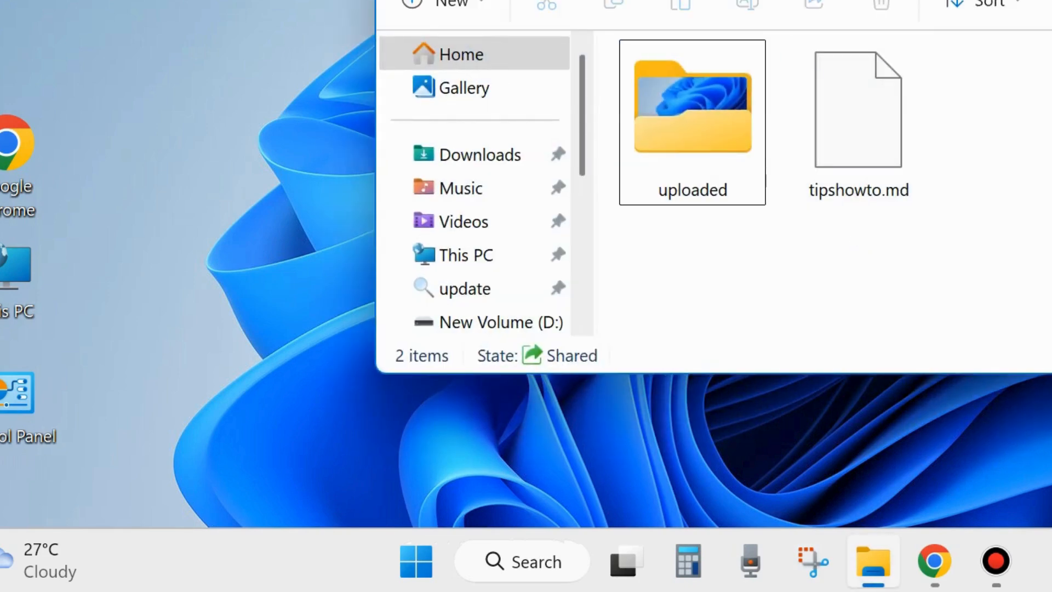
pyautogui.moveTo(976, 0); pyautogui.dragTo(623, 46)
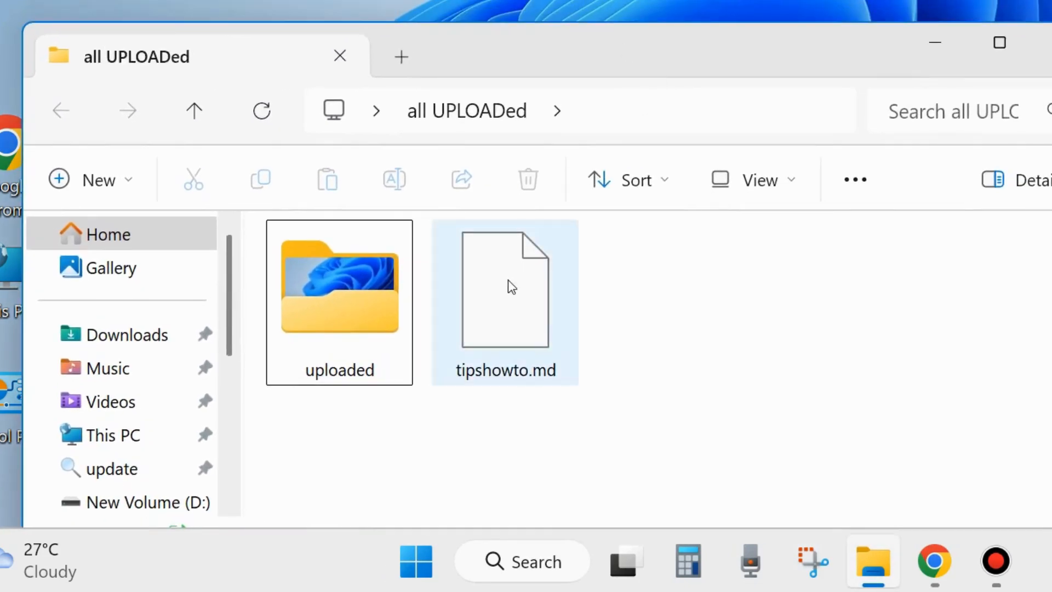
pyautogui.doubleClick(500, 306)
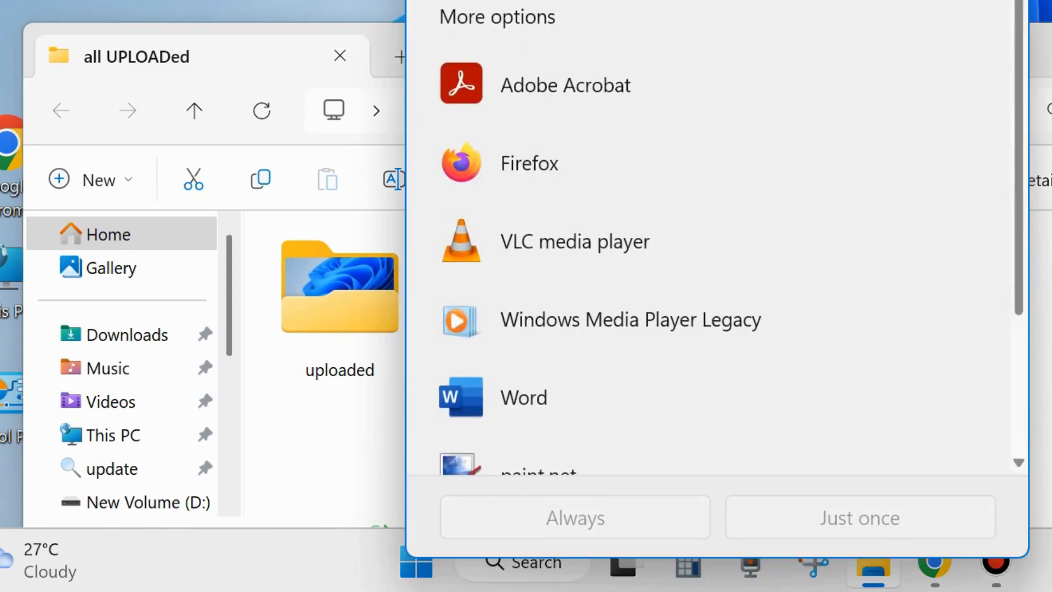
pyautogui.click(712, 1)
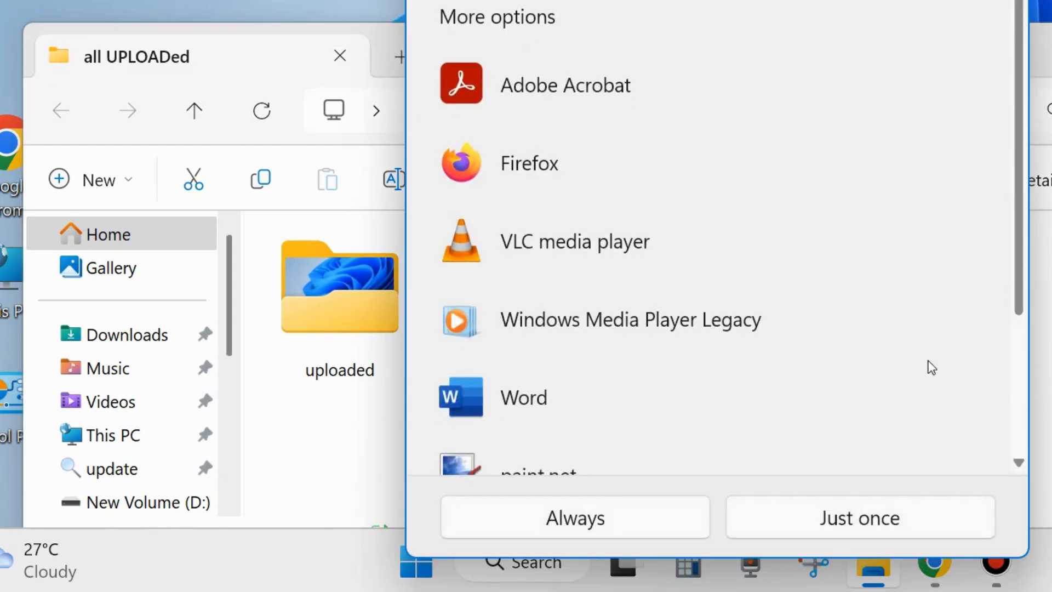
pyautogui.click(861, 526)
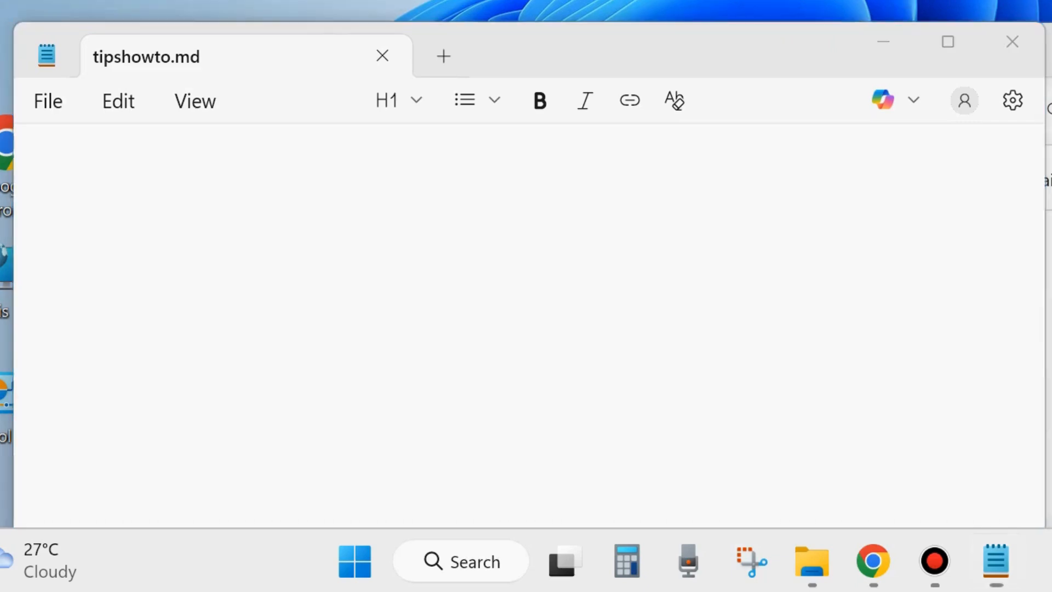
# Type the title 'How to get started with Markdown in Notepad App windows 11' and begin 'Use markdown app' below.
pyautogui.click(157, 175)
pyautogui.write('H')
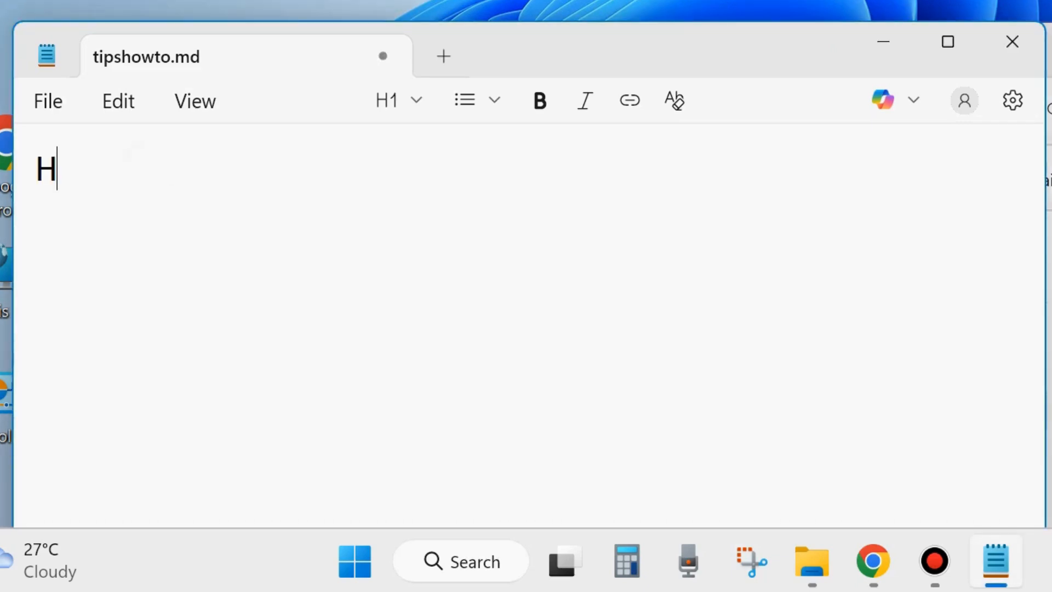
pyautogui.write('ow to ')
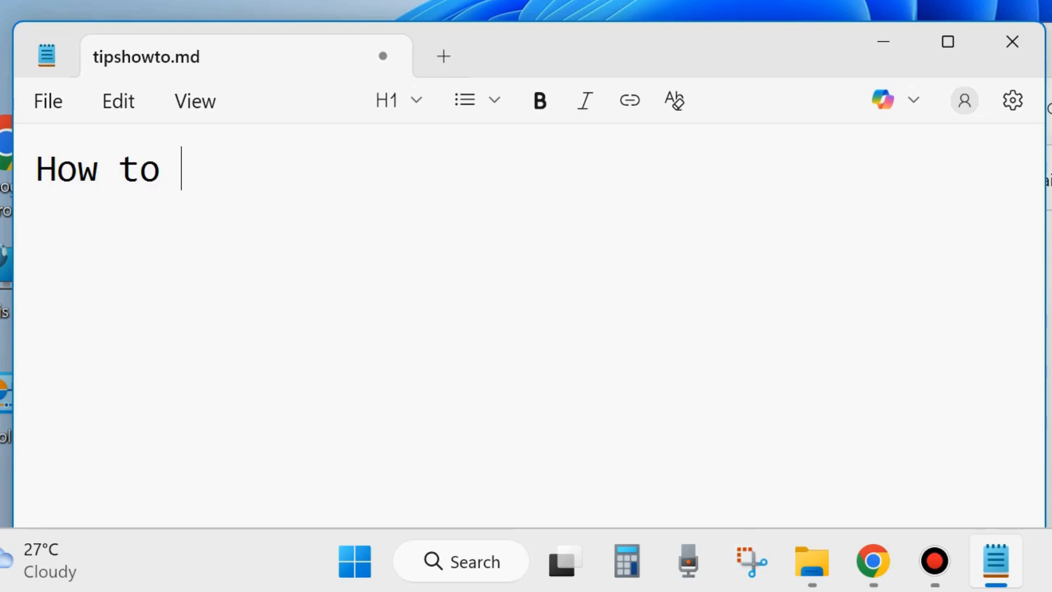
pyautogui.write('get starte')
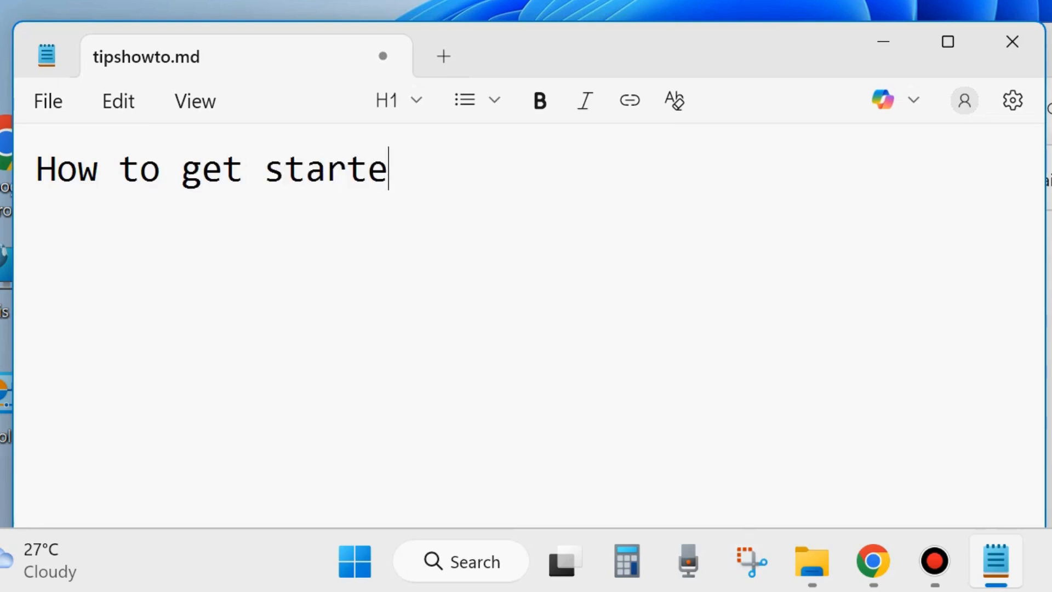
pyautogui.write('d with ')
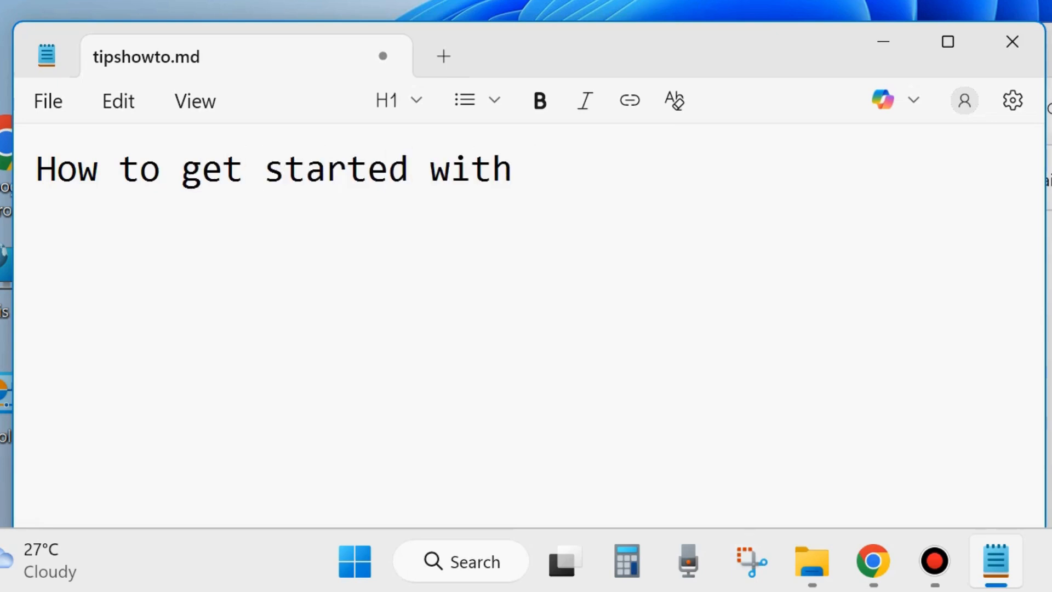
pyautogui.write('Markdo')
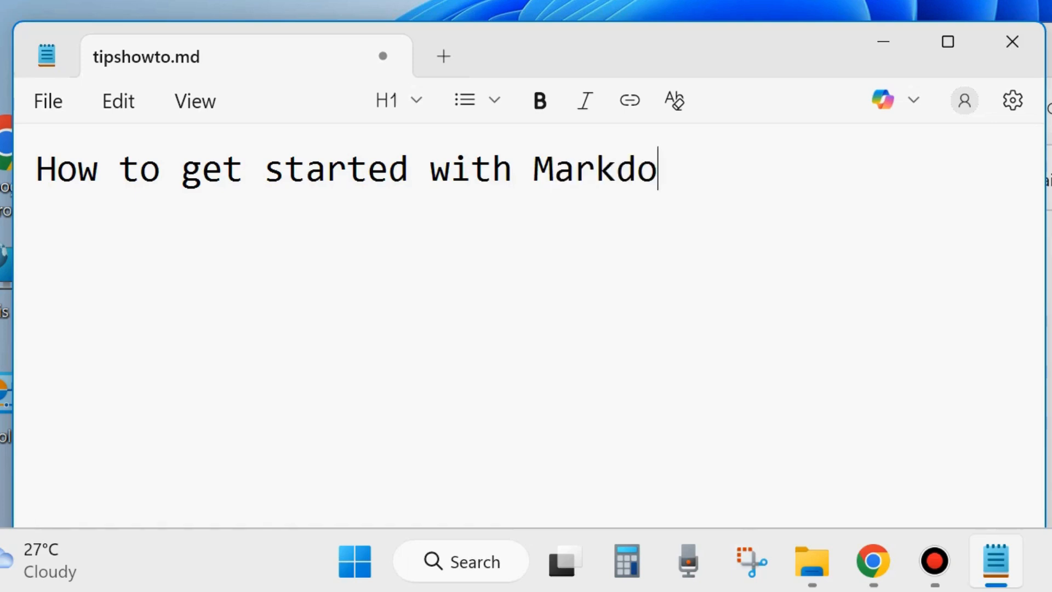
pyautogui.write('wn in ')
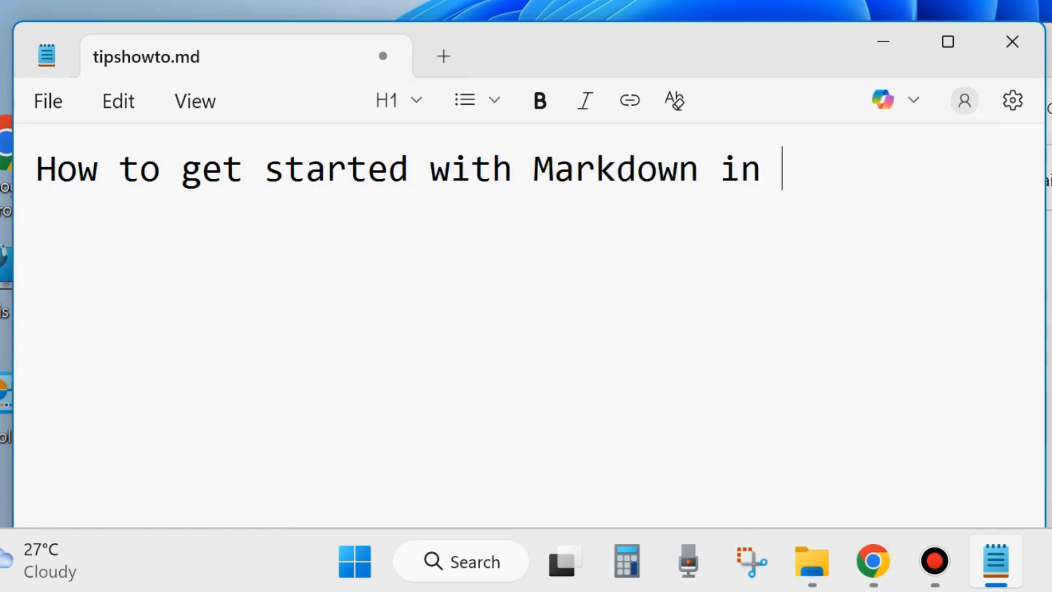
pyautogui.write('Notepa')
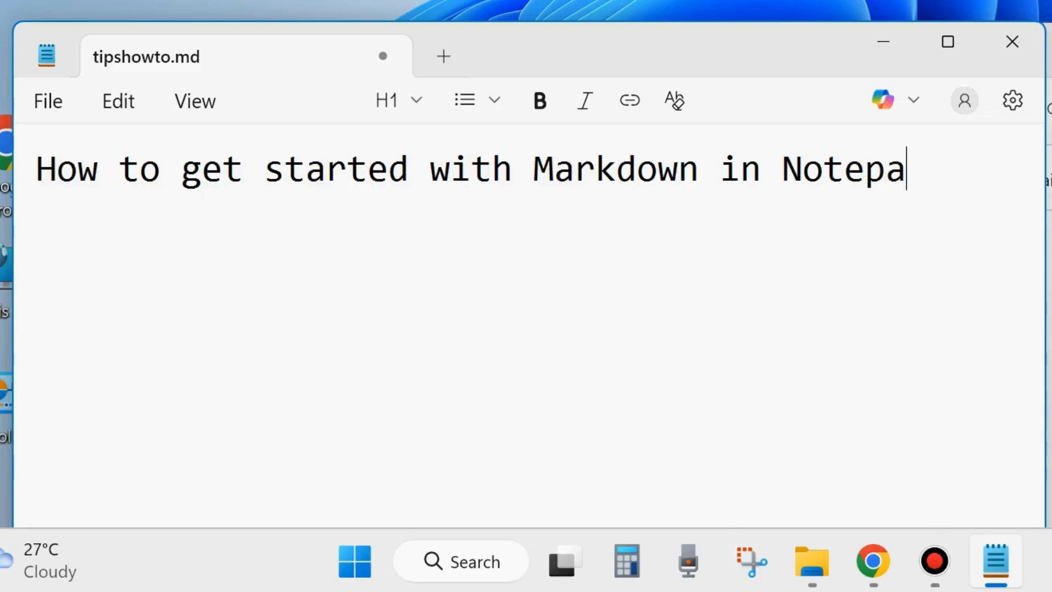
pyautogui.write('d App')
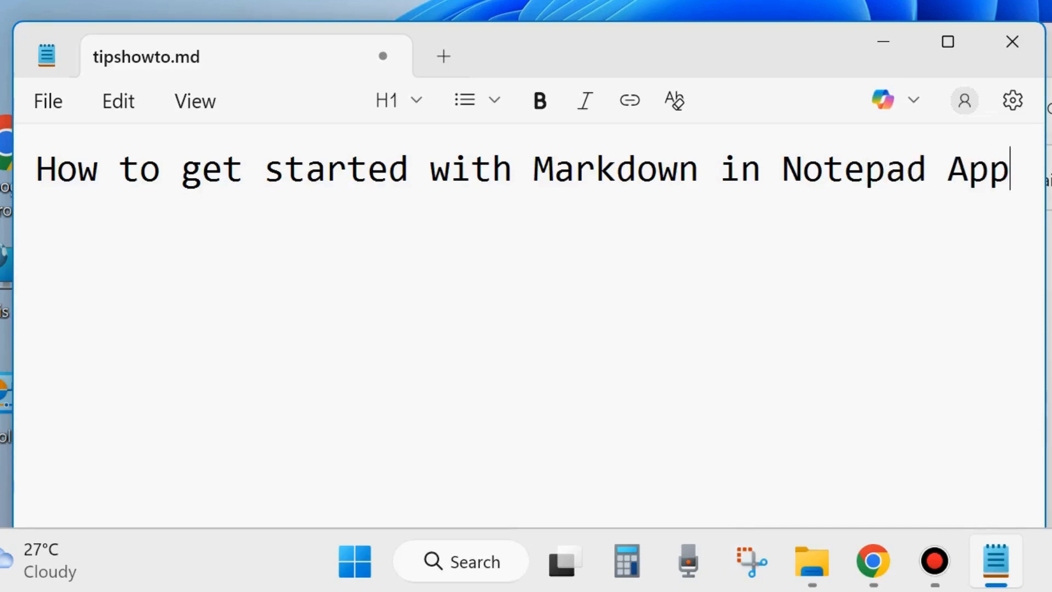
pyautogui.write(' windows')
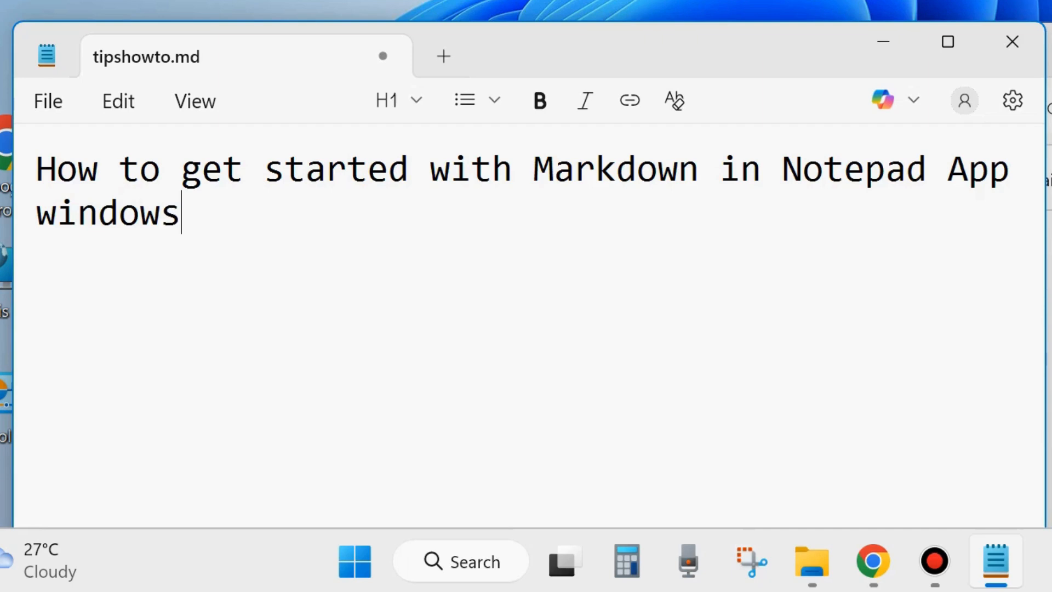
pyautogui.write(' 11')
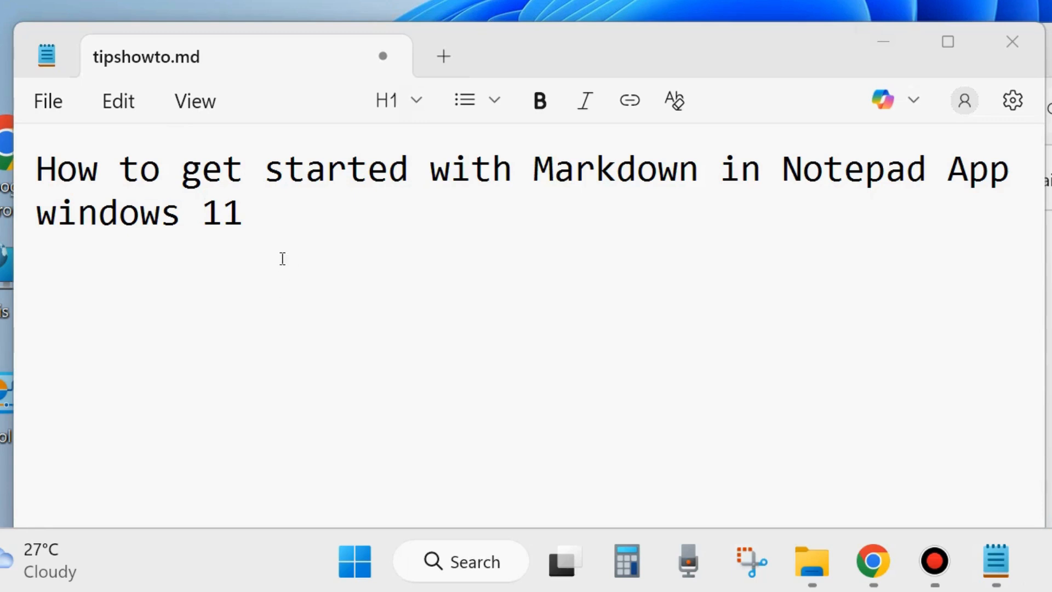
pyautogui.click(295, 212)
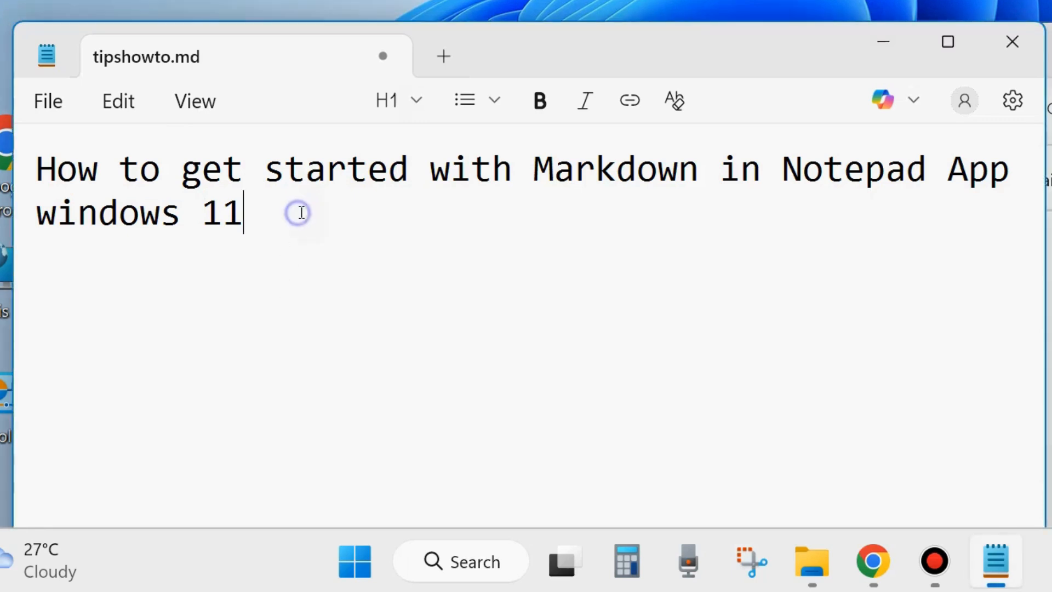
pyautogui.press('Return')
pyautogui.write('U')
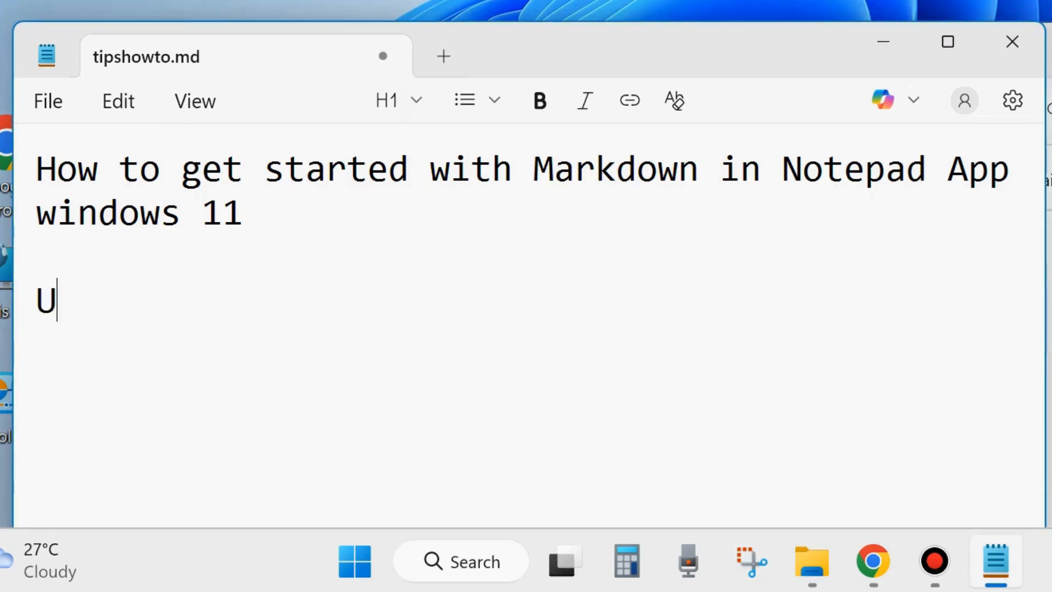
pyautogui.write('se markdown a')
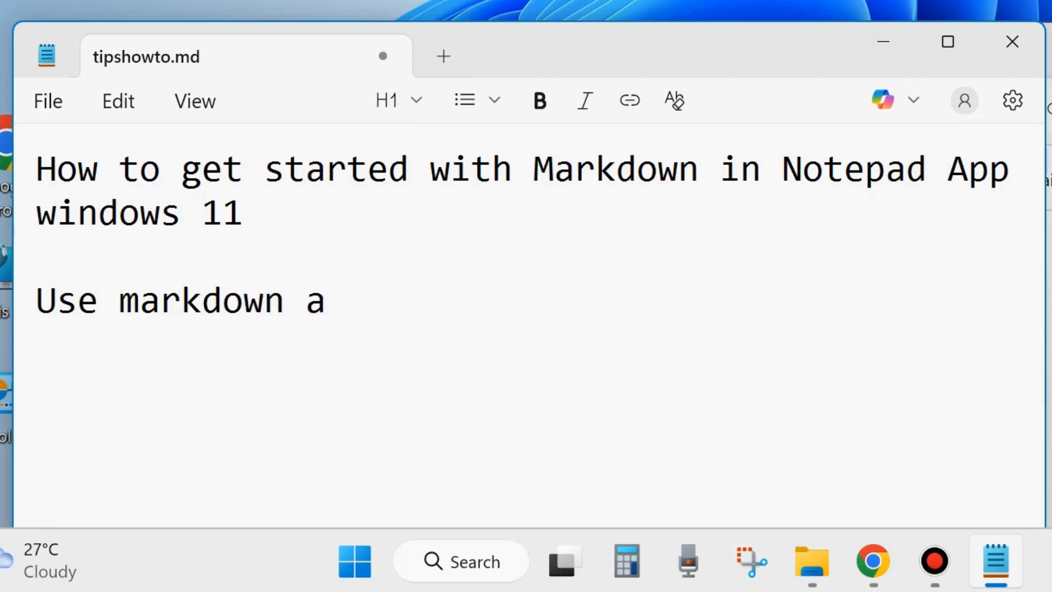
pyautogui.write('pp')
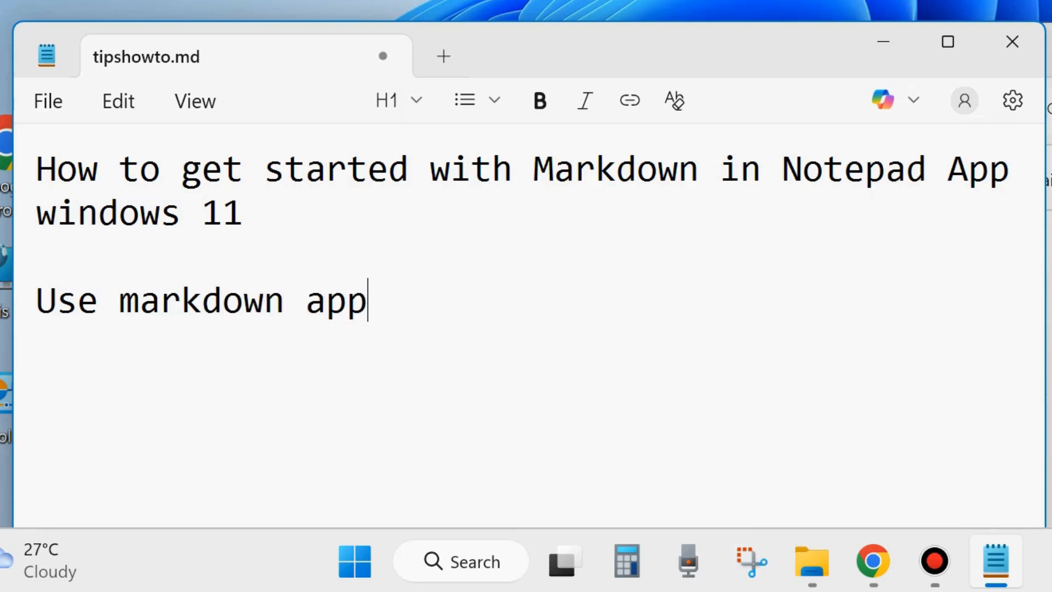
# Correct the body line to 'Use markdown in notepad app to create and format text in Notepad app'.
pyautogui.press('BackSpace')
pyautogui.press('BackSpace')
pyautogui.press('BackSpace')
pyautogui.write('to')
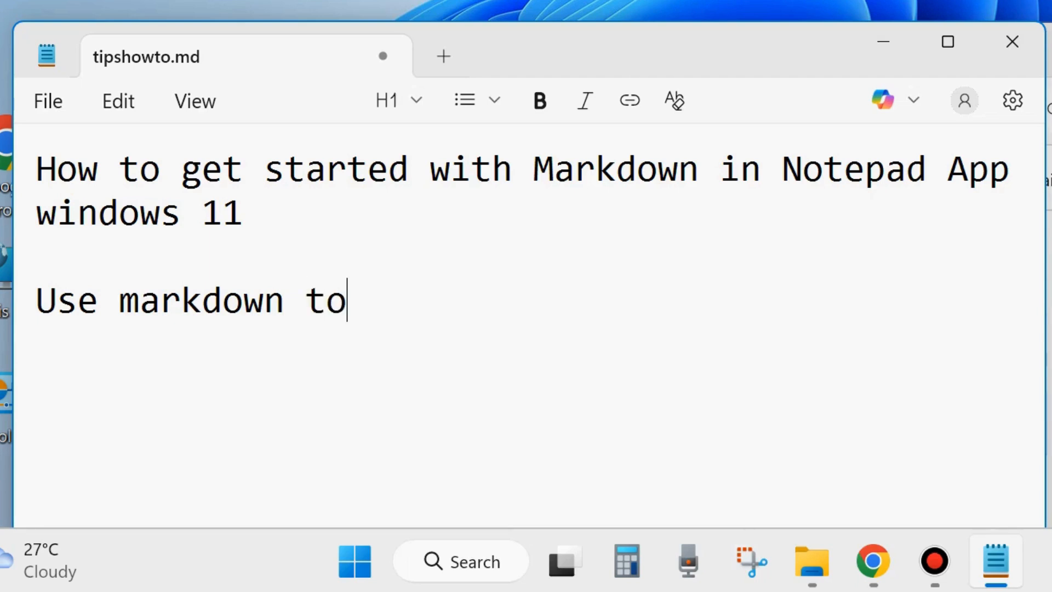
pyautogui.press('BackSpace')
pyautogui.press('BackSpace')
pyautogui.press('BackSpace')
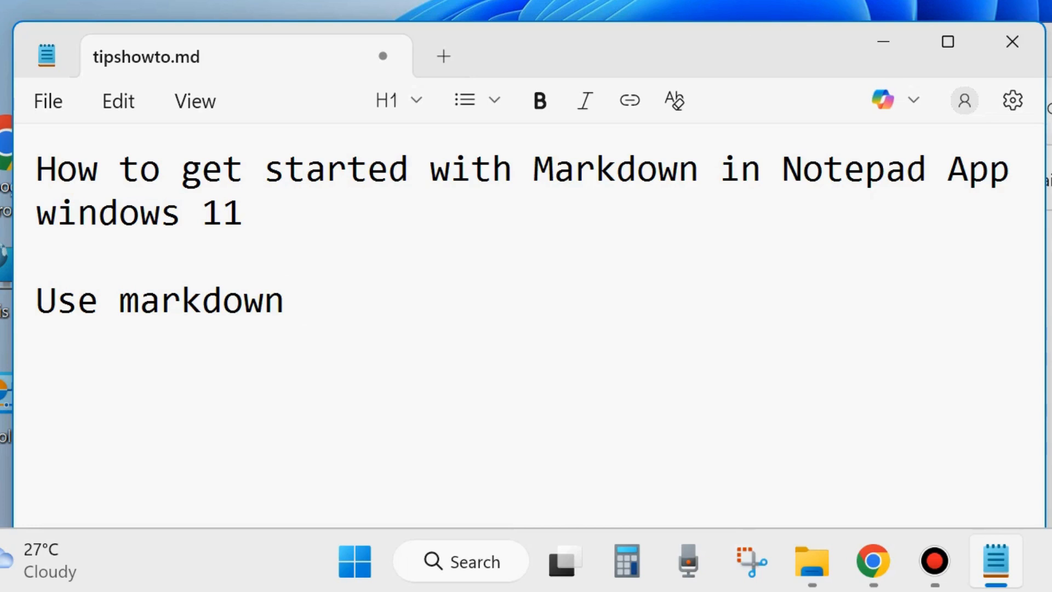
pyautogui.click(309, 307)
pyautogui.write('in not')
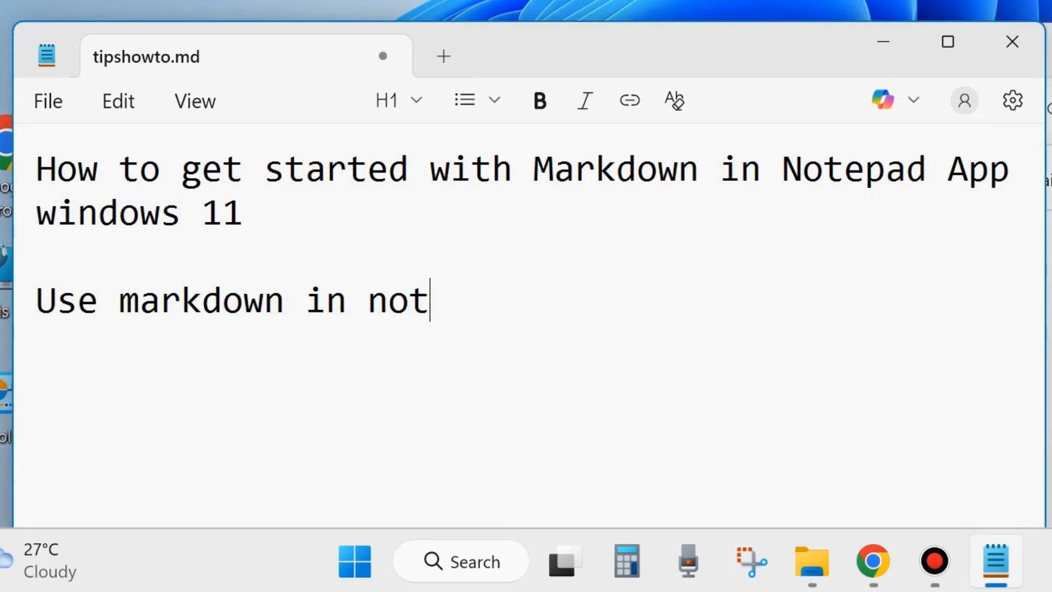
pyautogui.write('epad ')
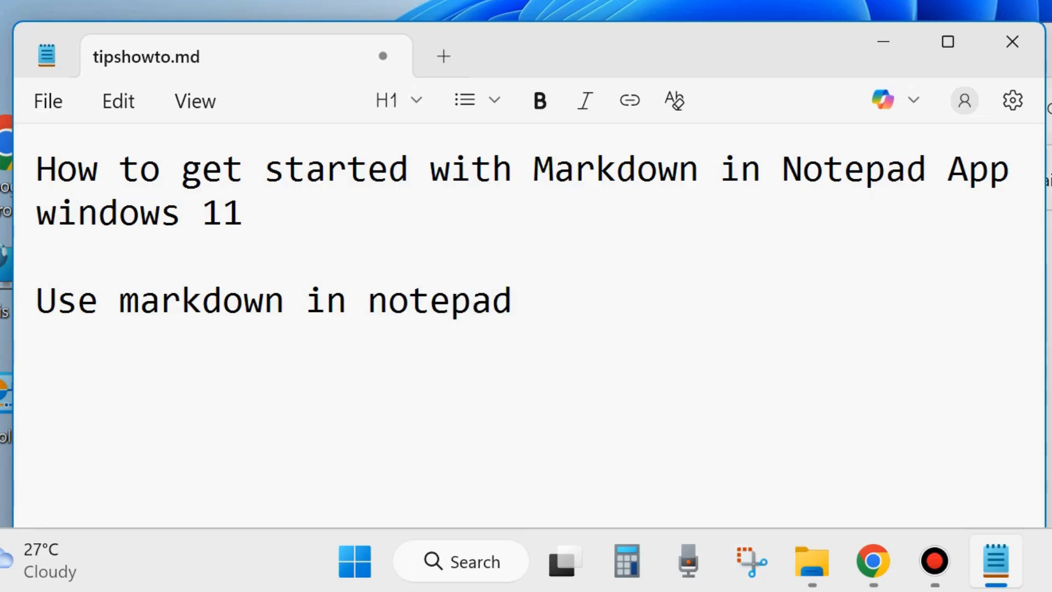
pyautogui.write('app to cre')
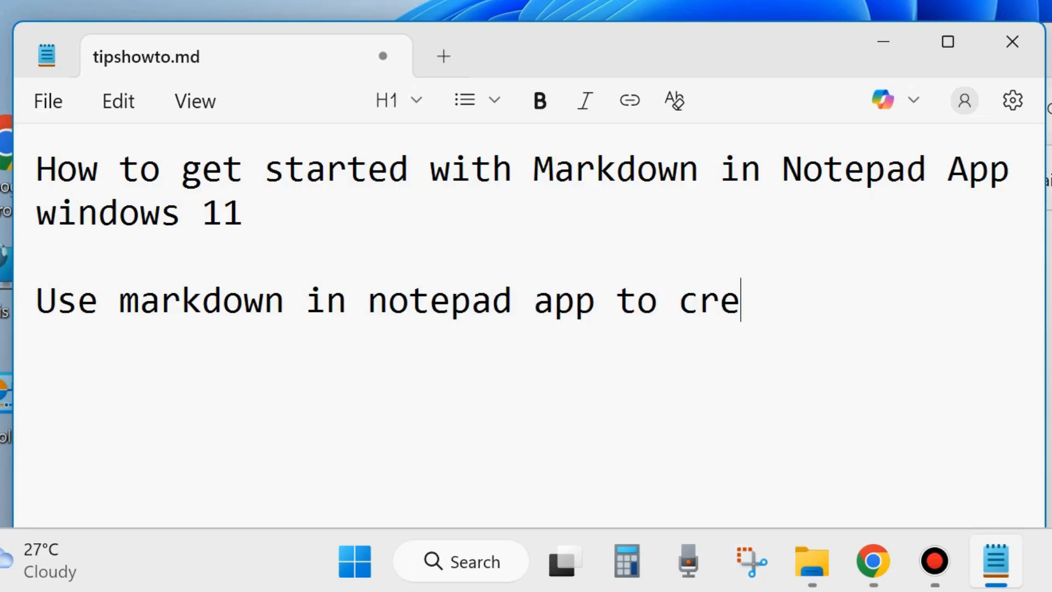
pyautogui.write('ate and f')
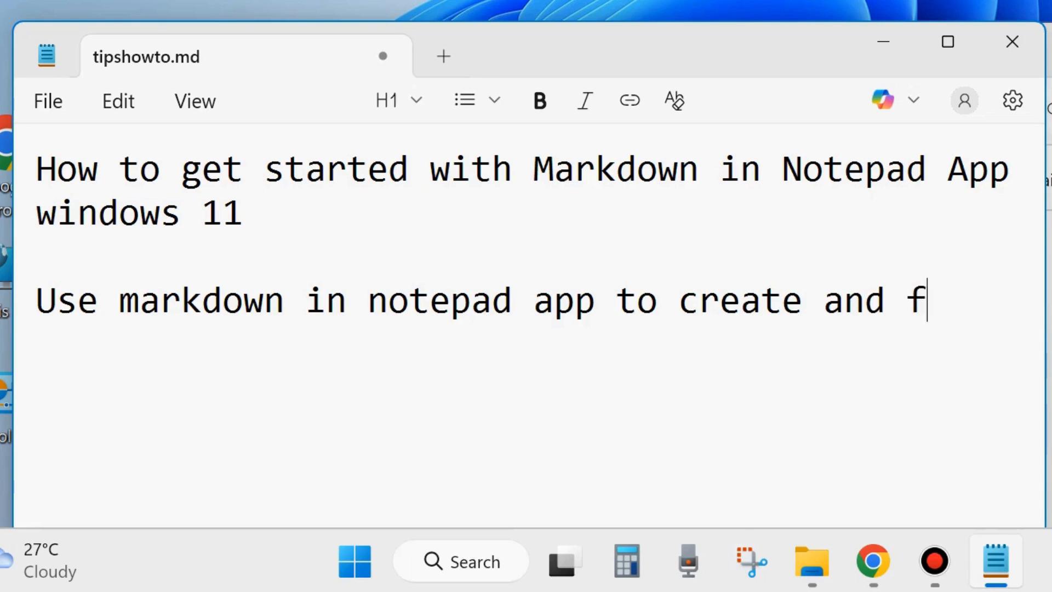
pyautogui.write('ormat t')
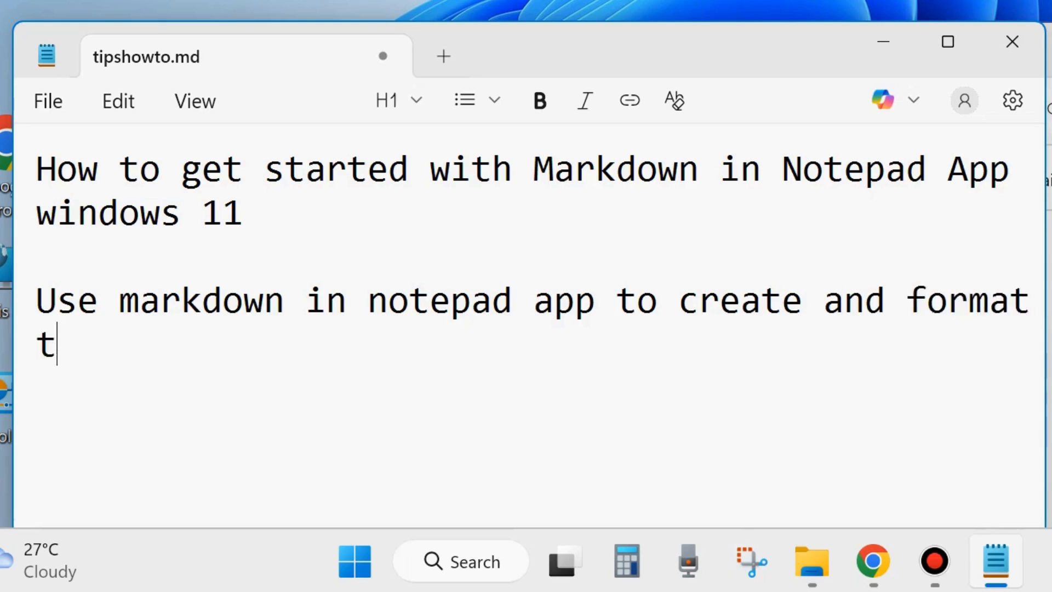
pyautogui.write('ext in ')
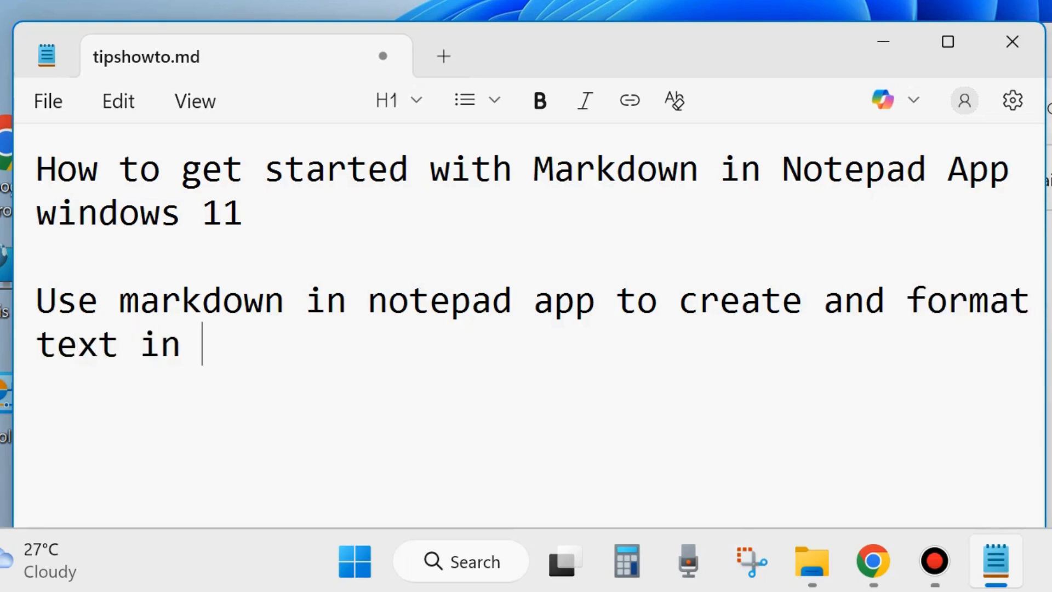
pyautogui.write('Notepad')
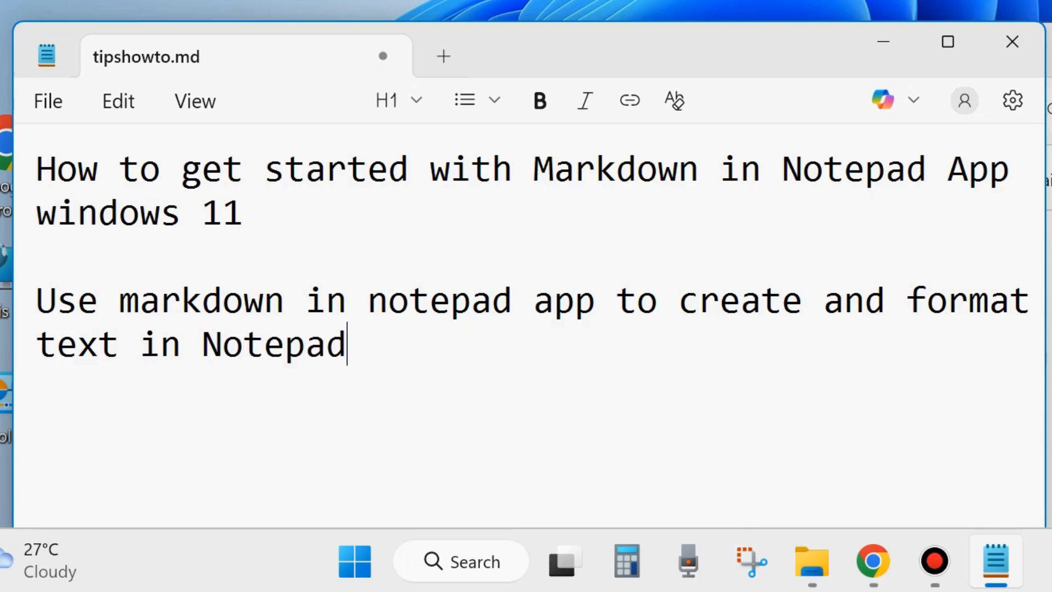
pyautogui.write(' app')
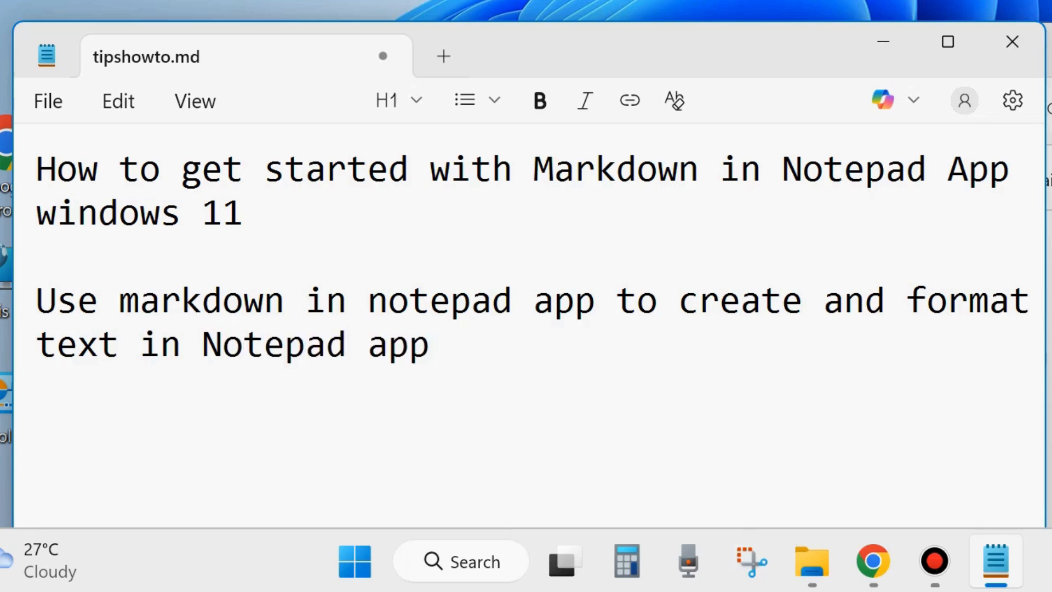
pyautogui.click(377, 276)
# Select the title, close File Explorer, and apply a larger heading style to the title.
pyautogui.moveTo(36, 170); pyautogui.dragTo(330, 236)
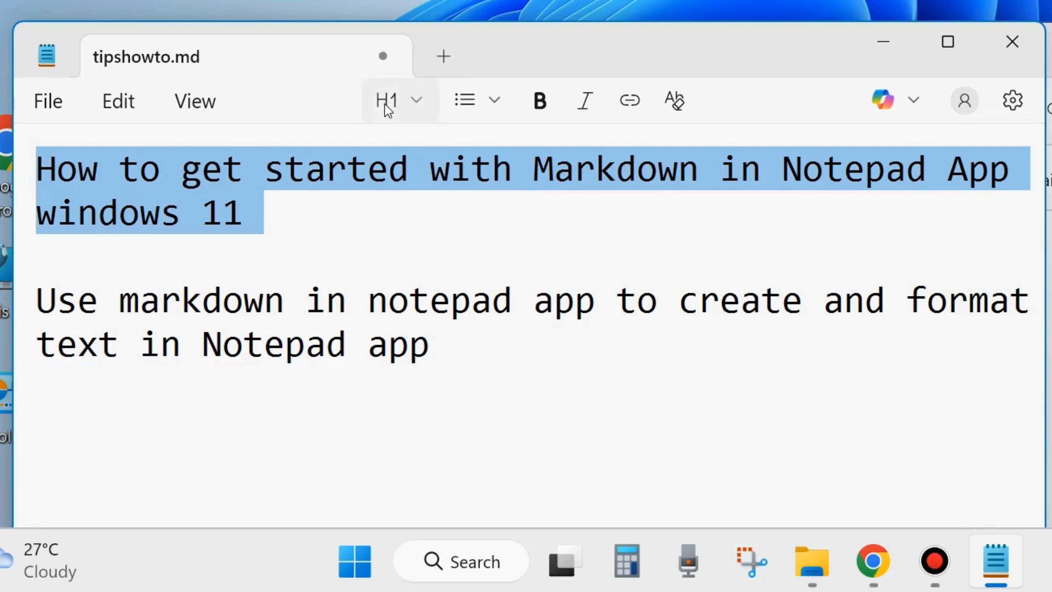
pyautogui.click(417, 106)
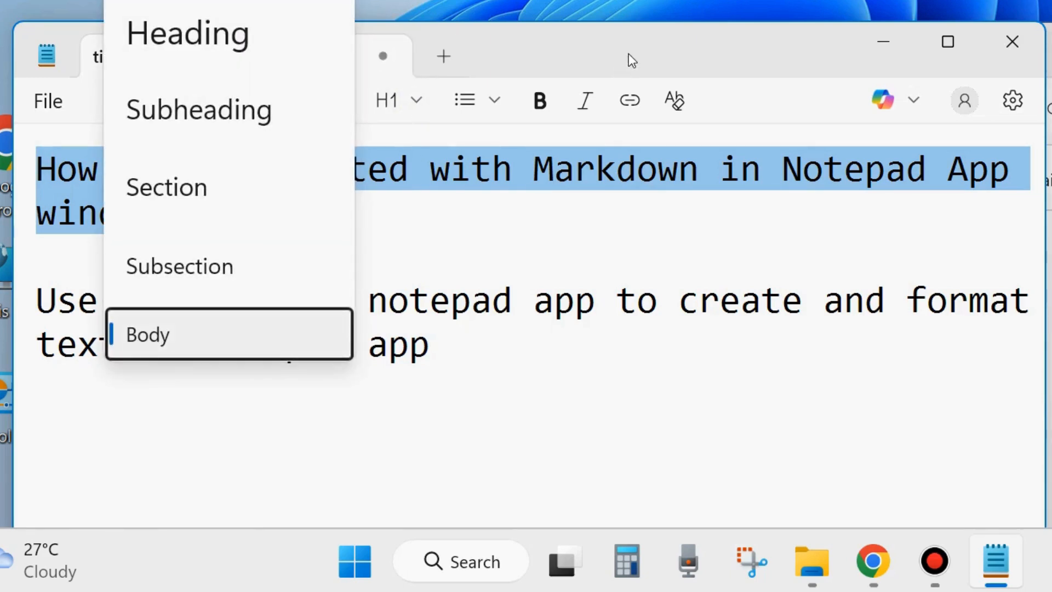
pyautogui.click(613, 61)
pyautogui.moveTo(605, 100); pyautogui.dragTo(618, 196)
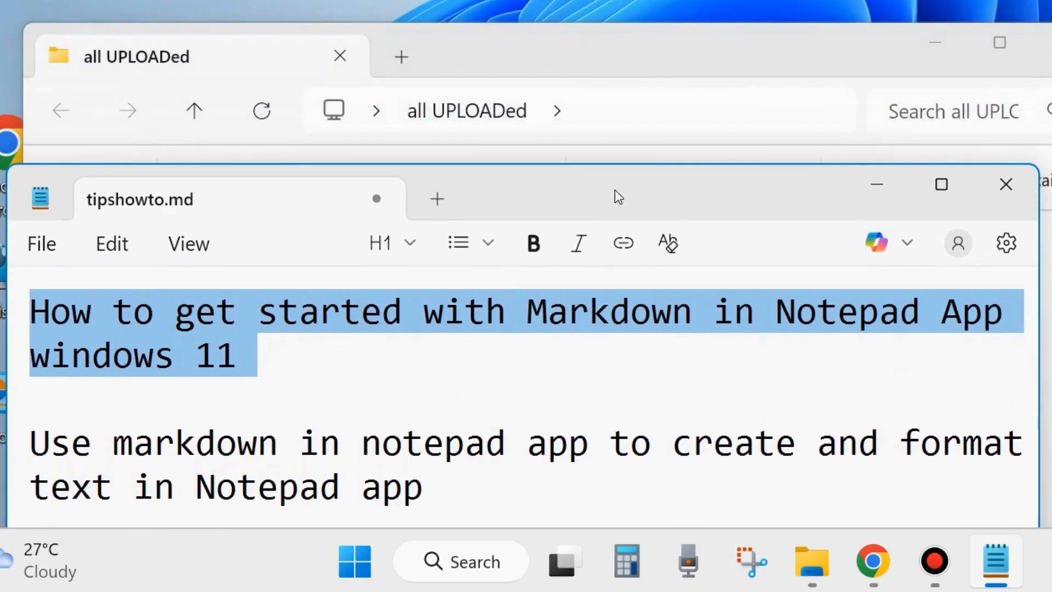
pyautogui.click(1048, 43)
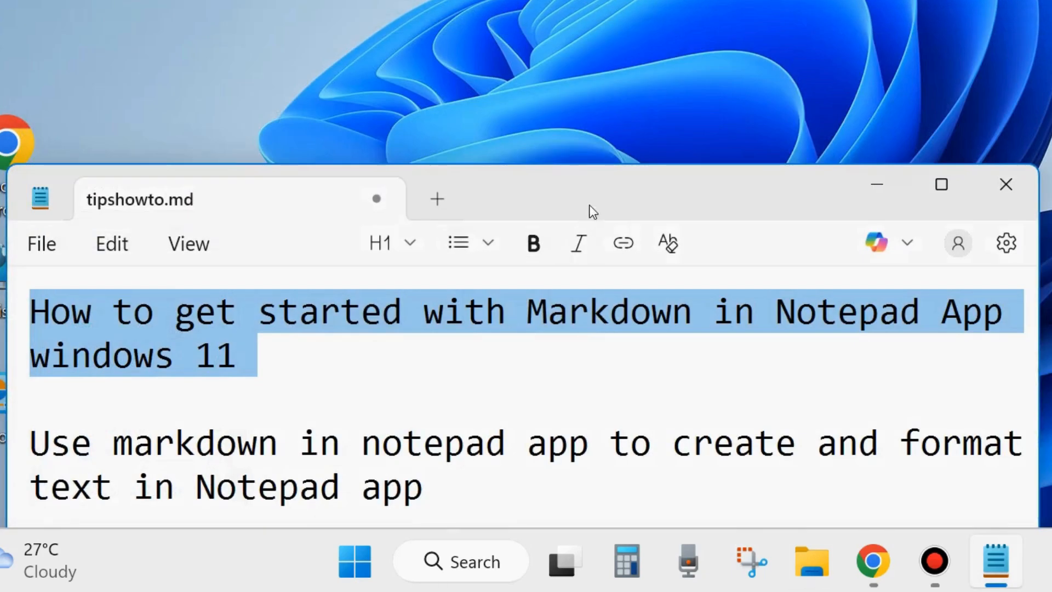
pyautogui.click(415, 243)
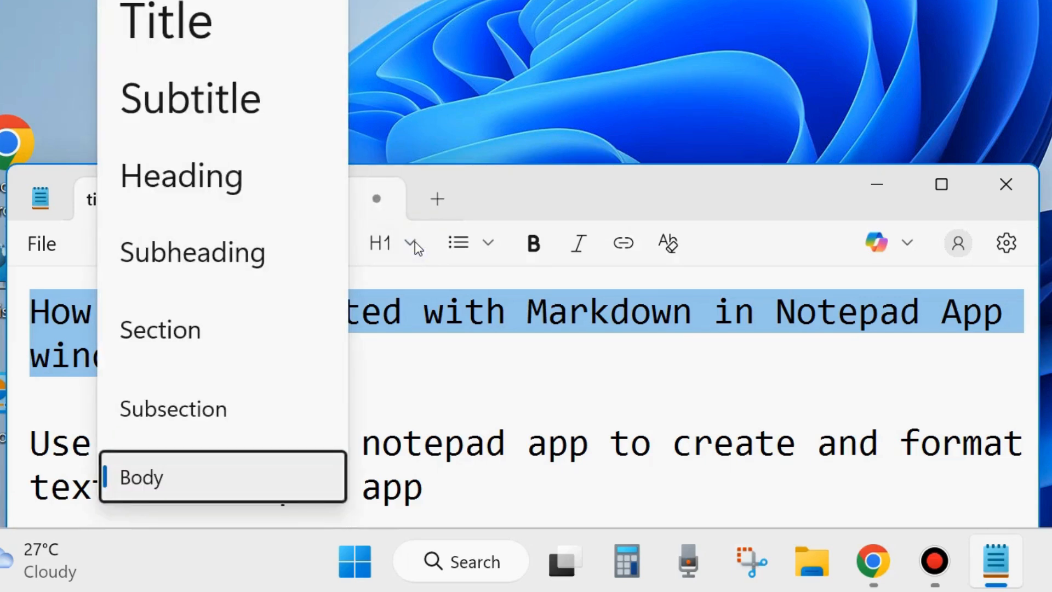
pyautogui.click(206, 103)
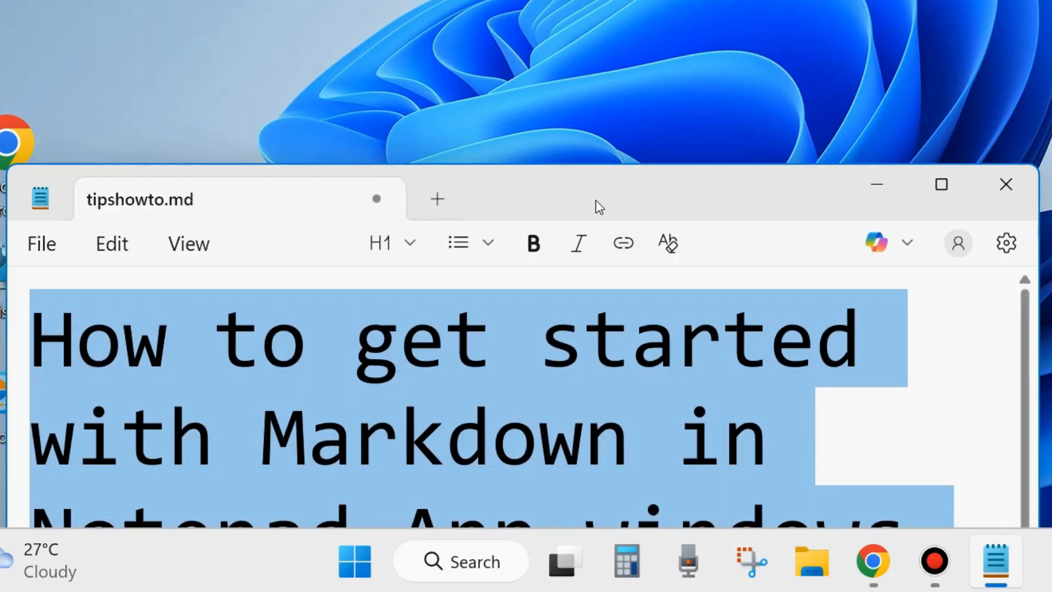
pyautogui.moveTo(596, 199); pyautogui.dragTo(596, 46)
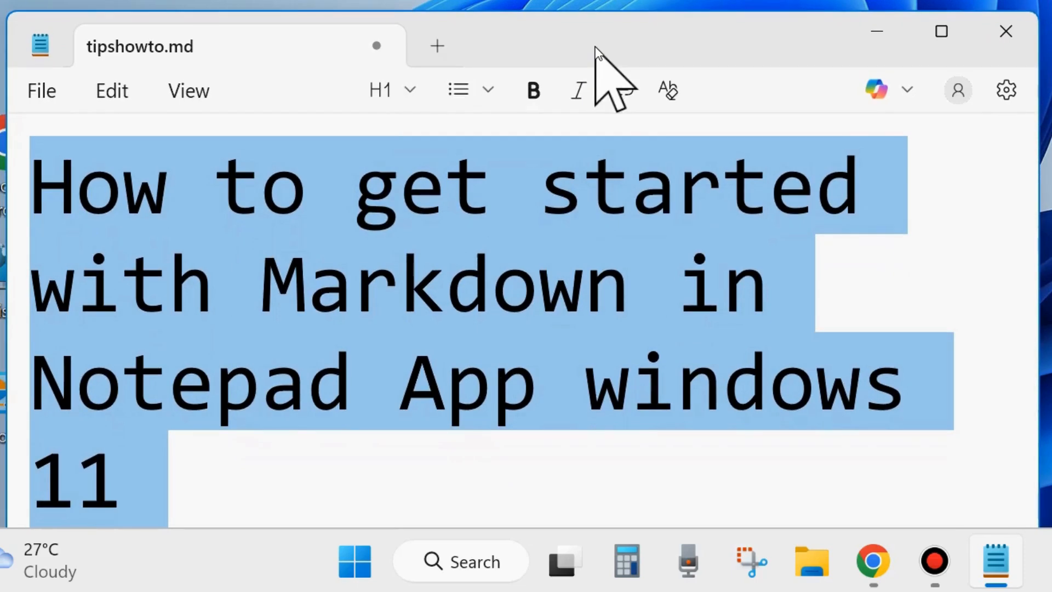
# Make the title bold and step its style down through Section, Subsection and Body.
pyautogui.click(534, 94)
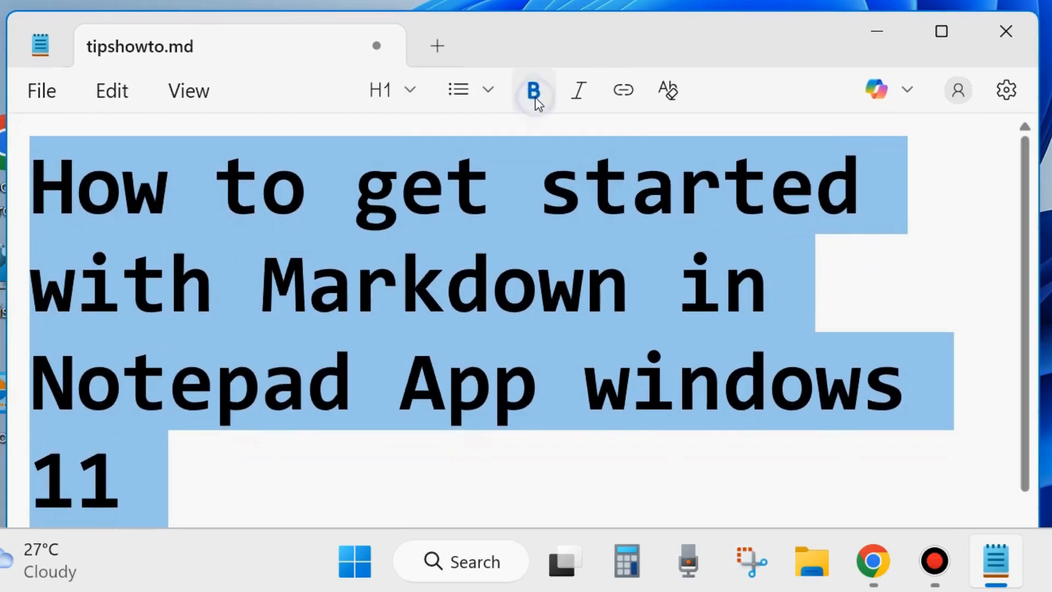
pyautogui.click(409, 89)
pyautogui.click(189, 178)
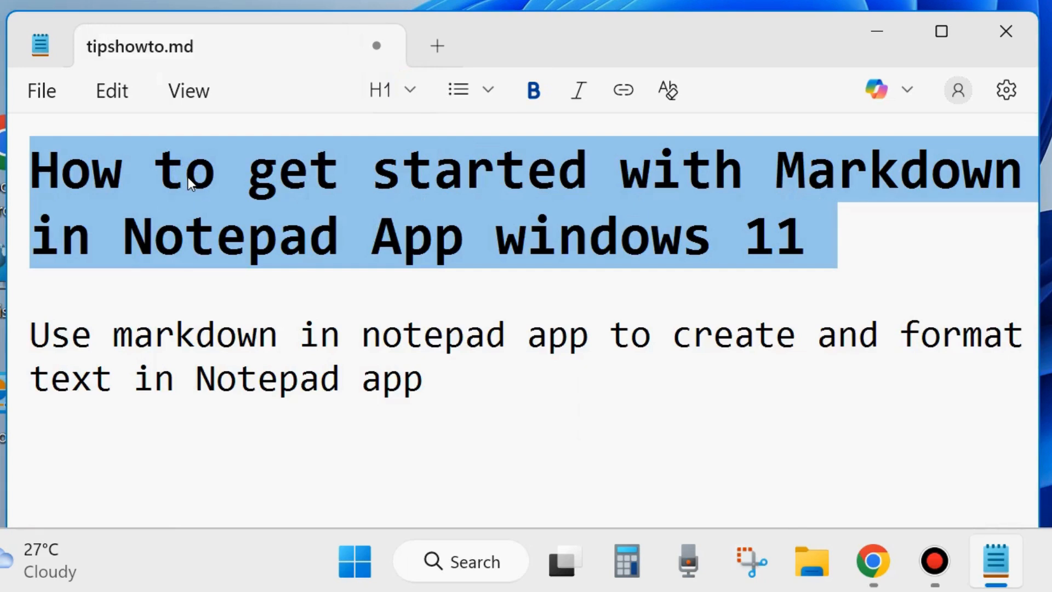
pyautogui.click(409, 85)
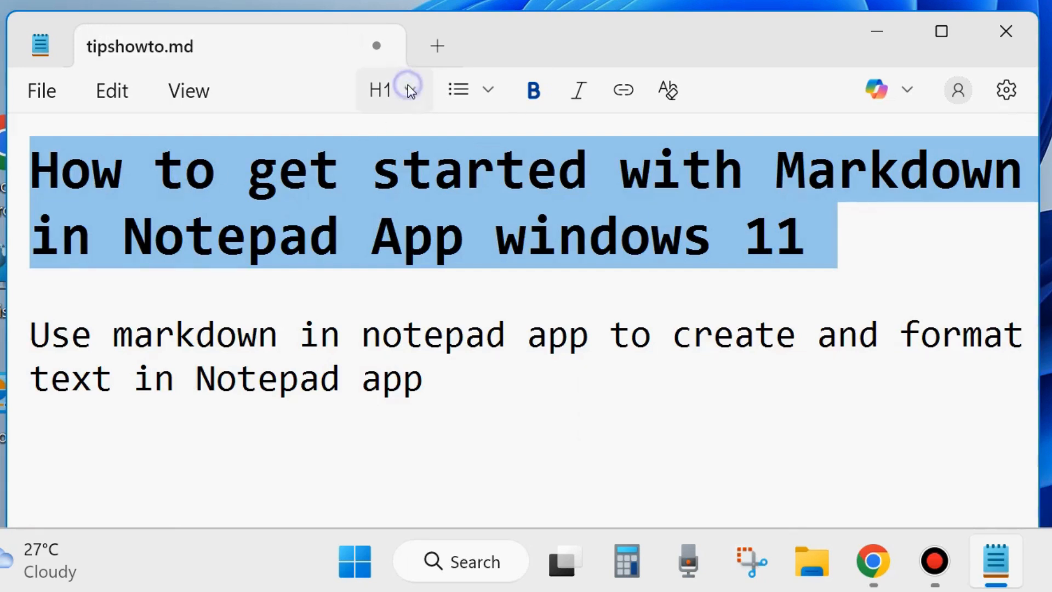
pyautogui.click(174, 256)
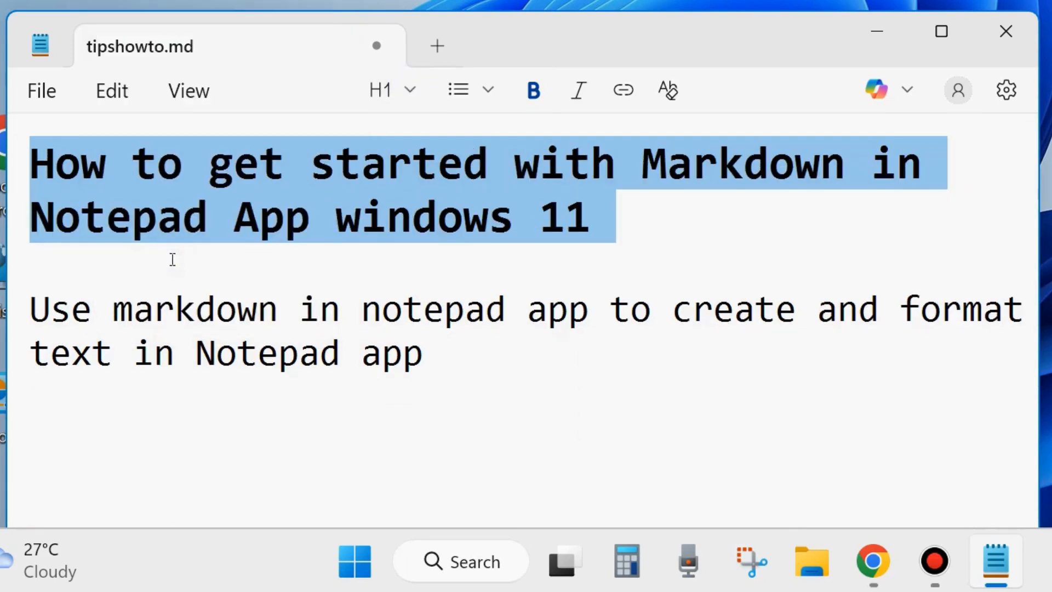
pyautogui.click(411, 90)
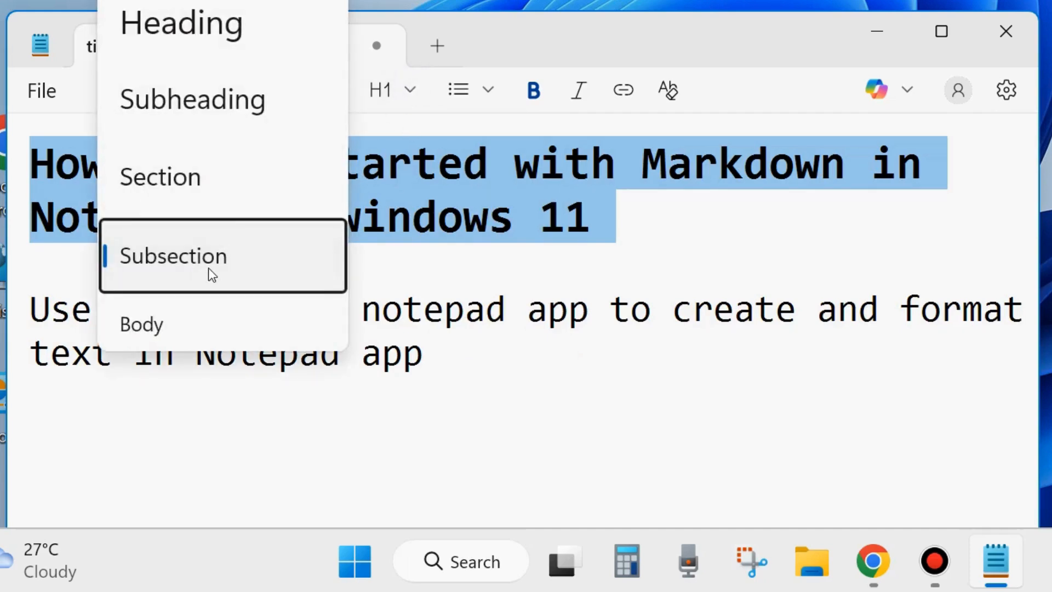
pyautogui.click(158, 328)
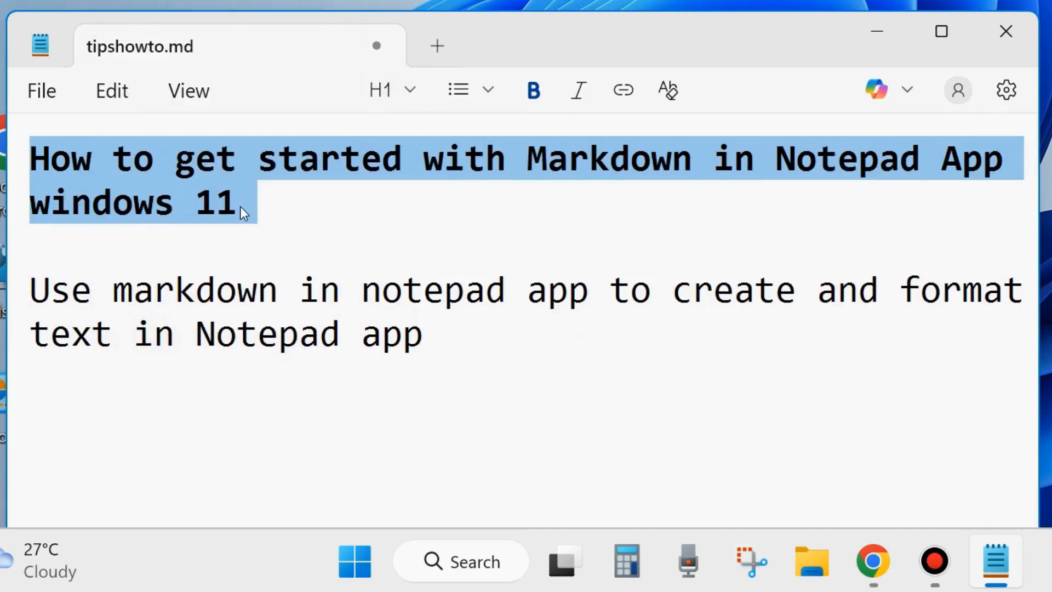
pyautogui.click(23, 292)
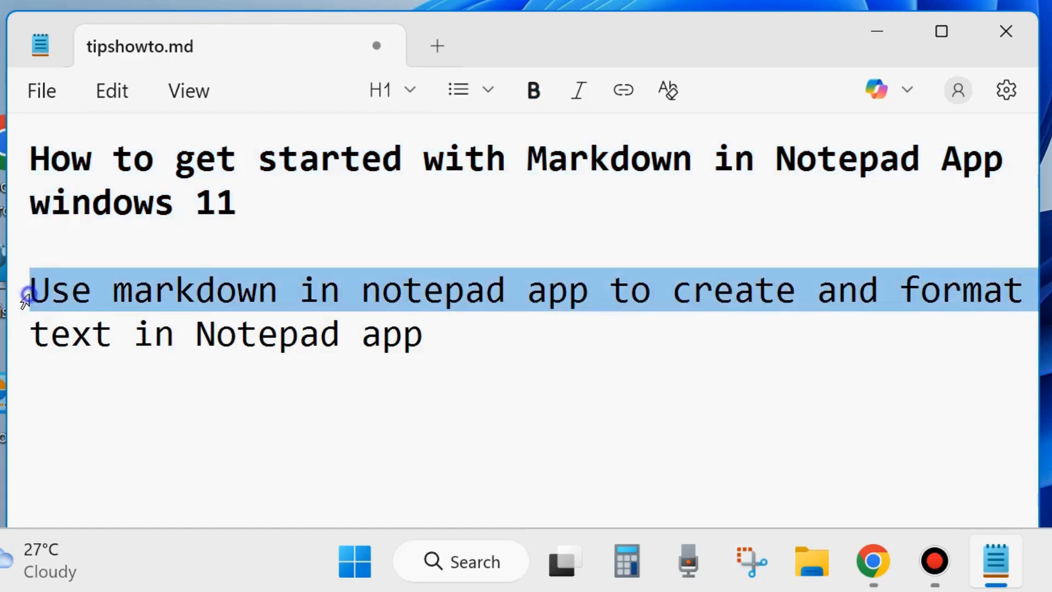
# Apply the Heading style and bold to the 'Use markdown in notepad app…' paragraph.
pyautogui.moveTo(24, 300); pyautogui.dragTo(18, 334)
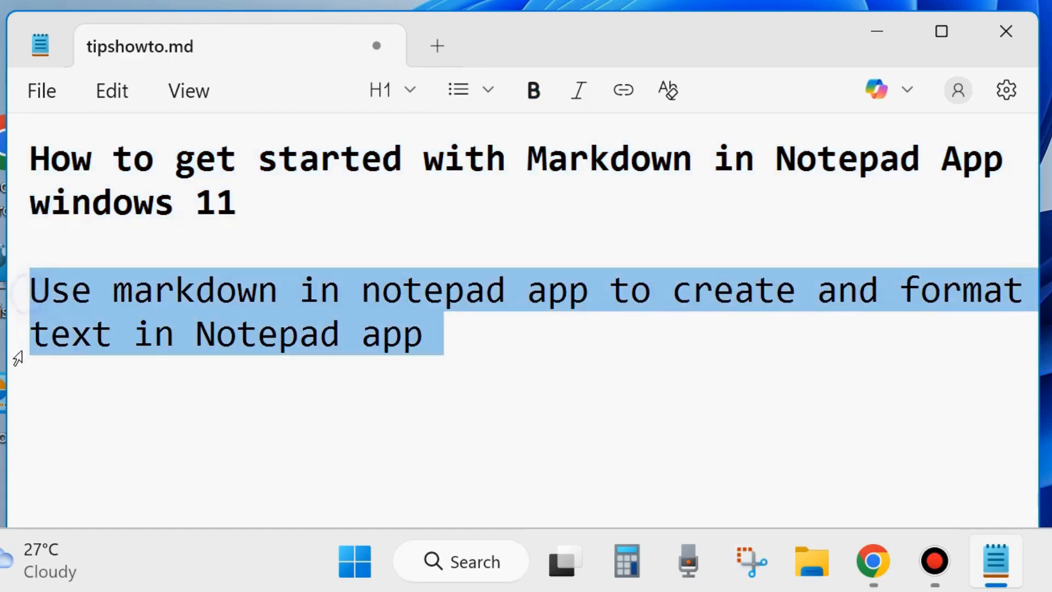
pyautogui.click(409, 89)
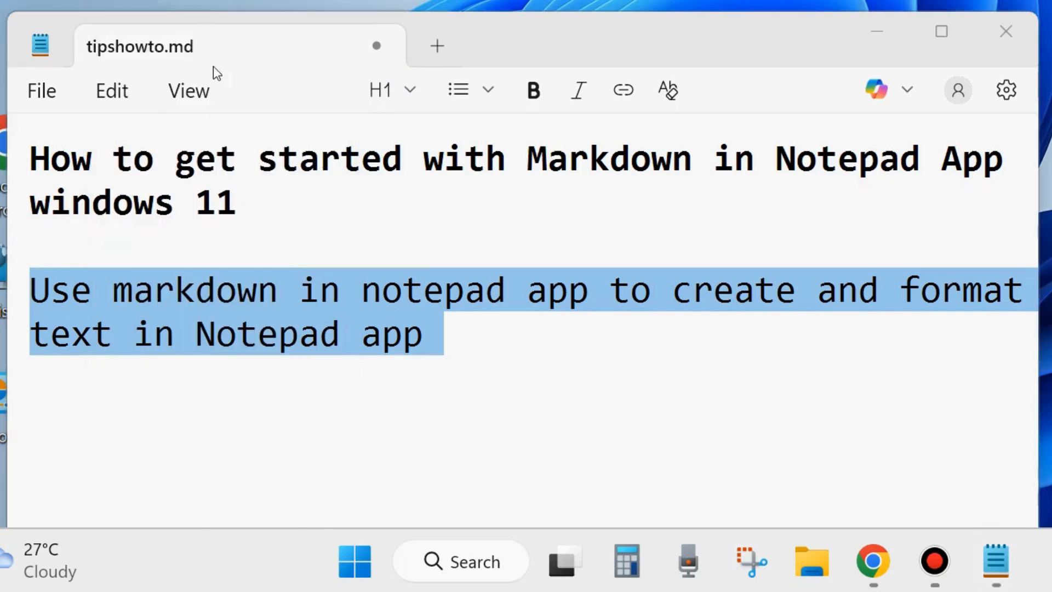
pyautogui.click(409, 90)
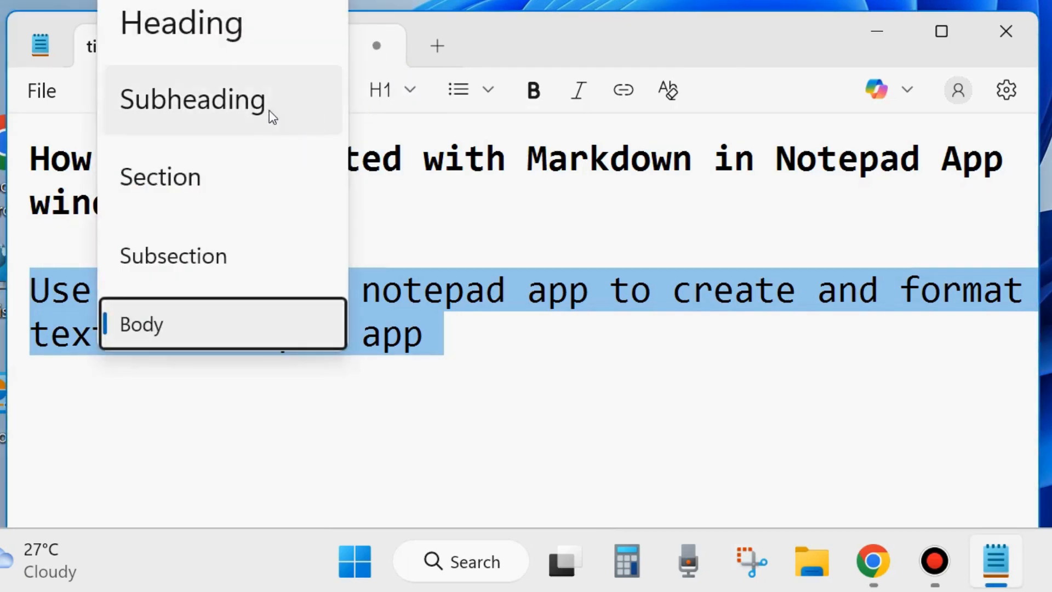
pyautogui.click(192, 23)
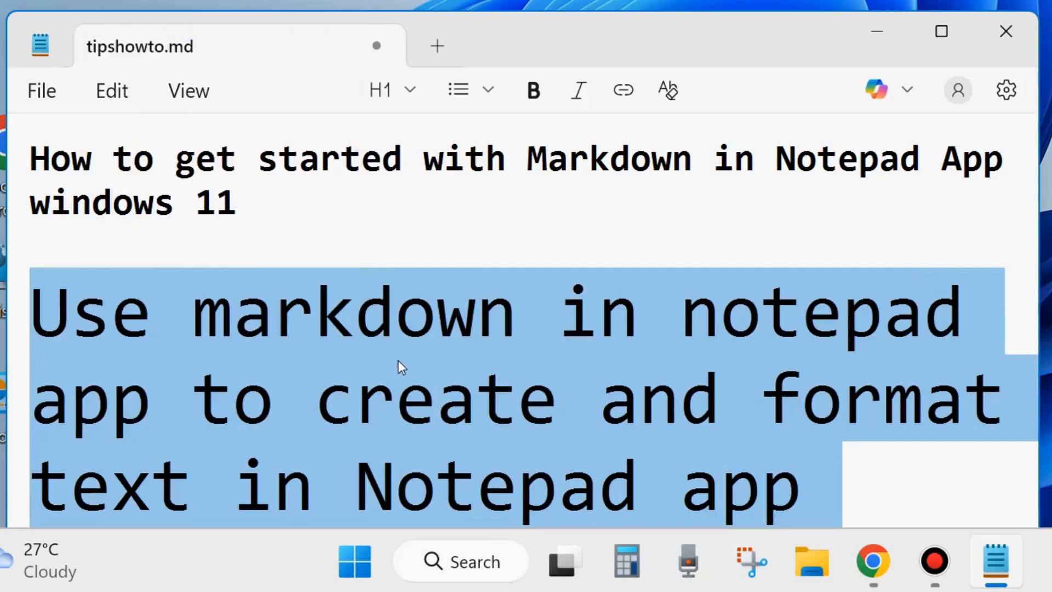
pyautogui.click(162, 190)
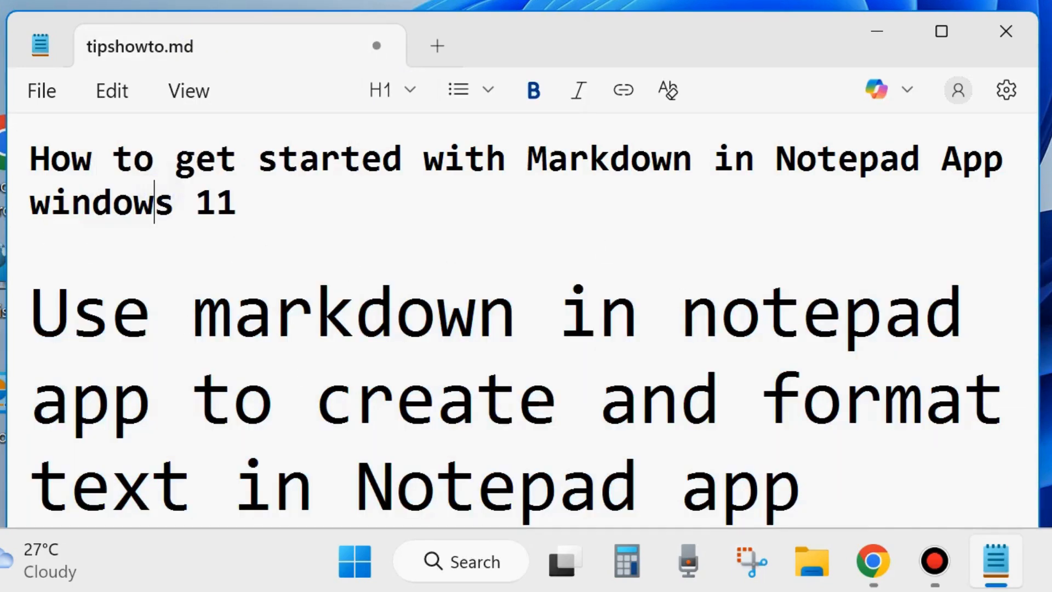
pyautogui.moveTo(21, 316); pyautogui.dragTo(68, 455)
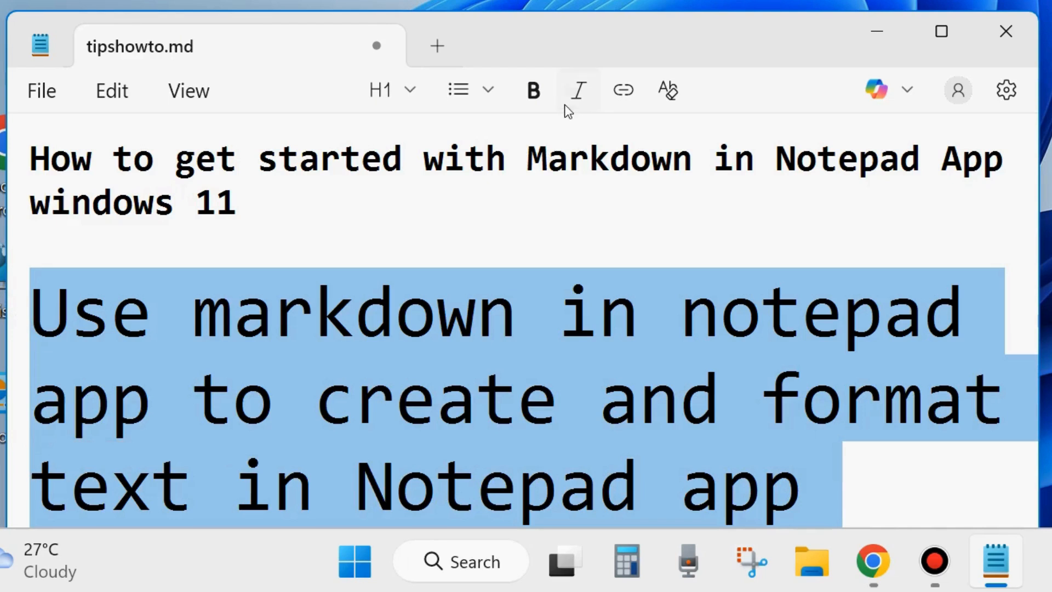
pyautogui.click(535, 91)
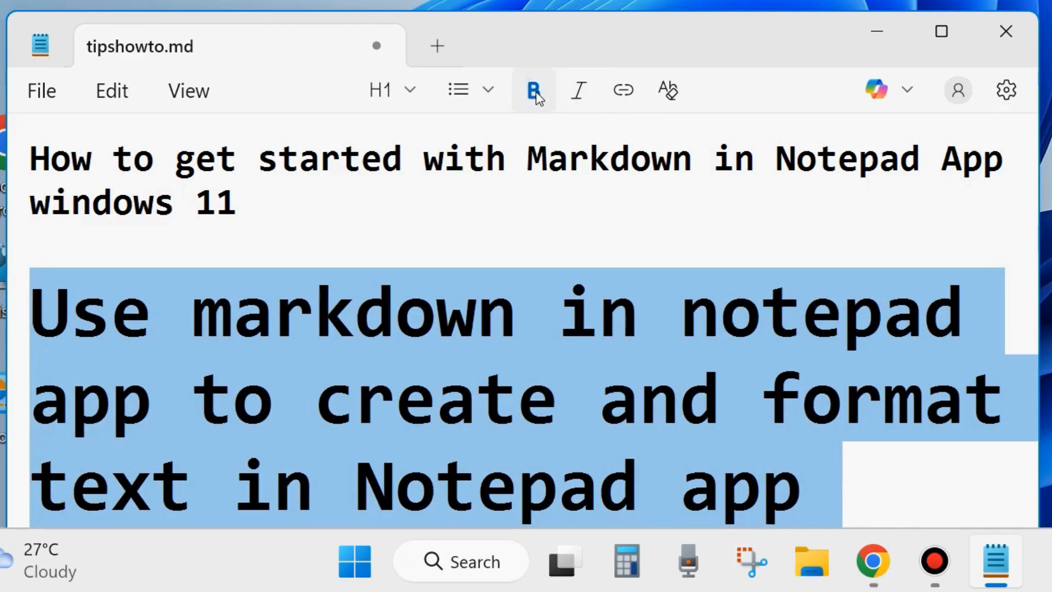
pyautogui.click(437, 394)
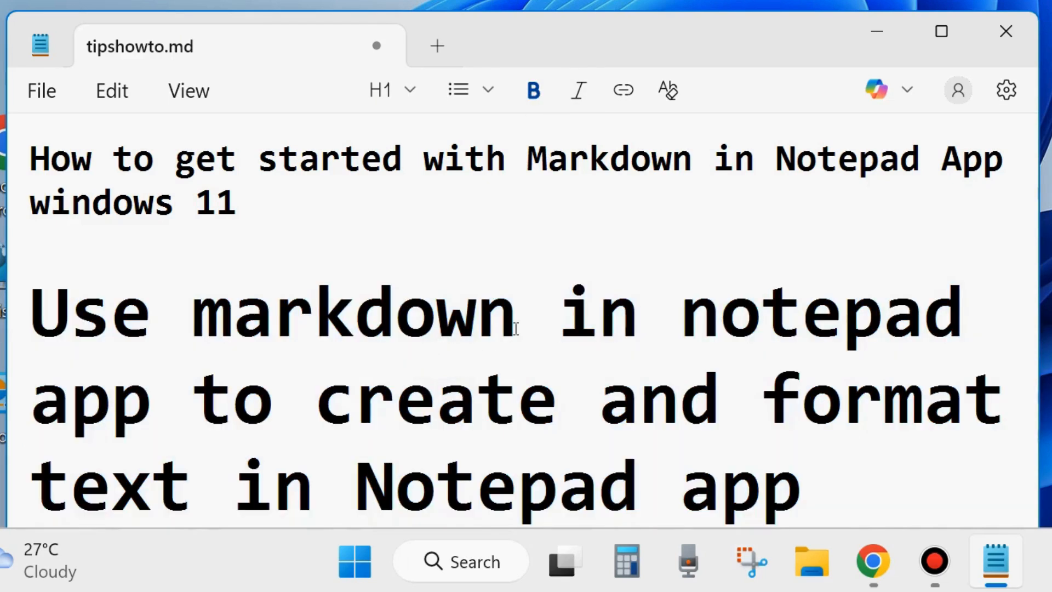
pyautogui.moveTo(22, 162); pyautogui.dragTo(23, 192)
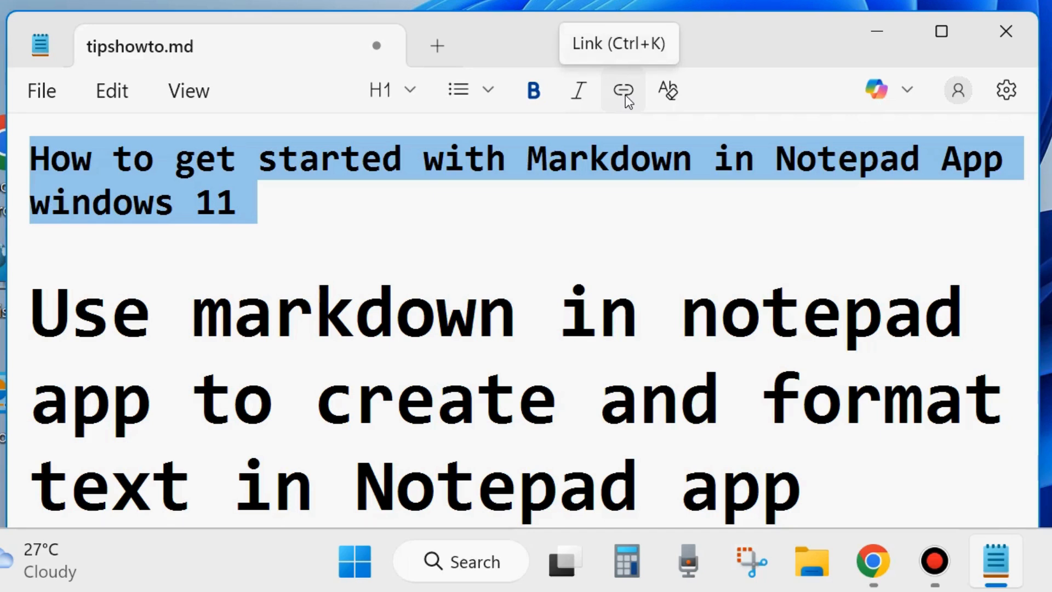
pyautogui.click(409, 208)
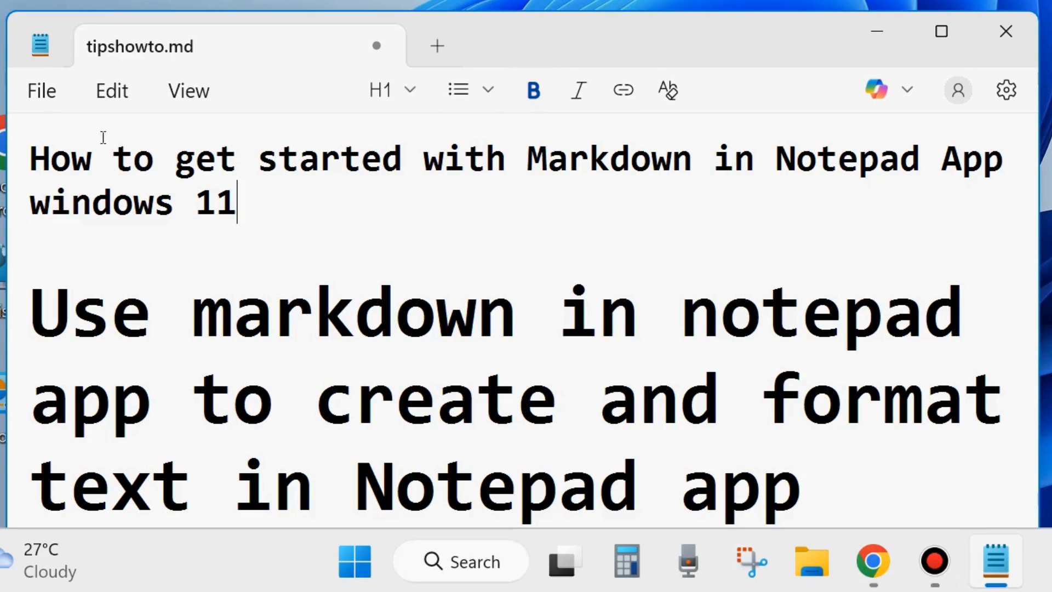
pyautogui.moveTo(30, 159); pyautogui.dragTo(307, 221)
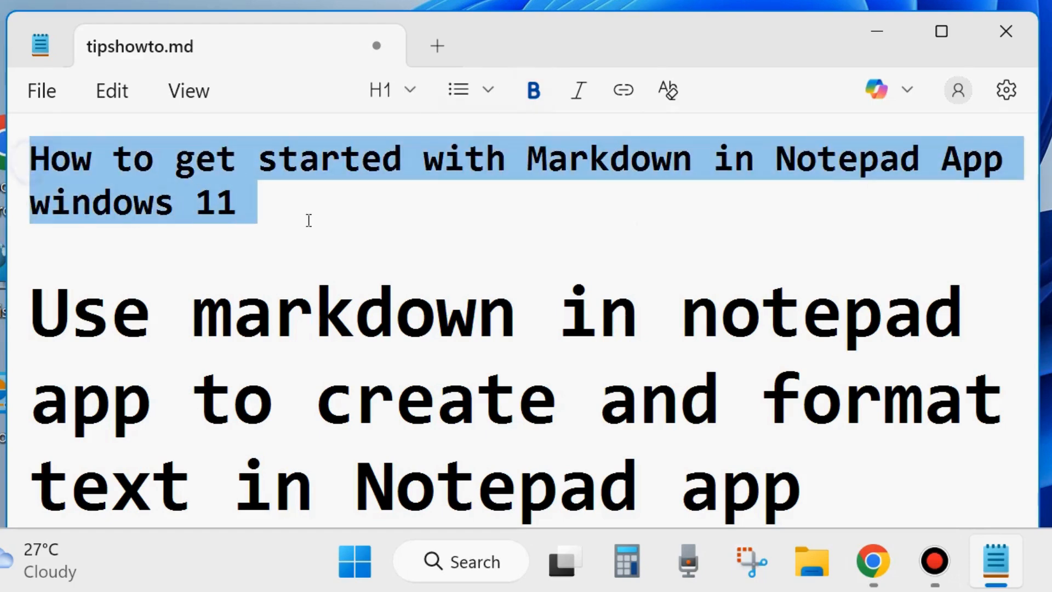
pyautogui.click(623, 89)
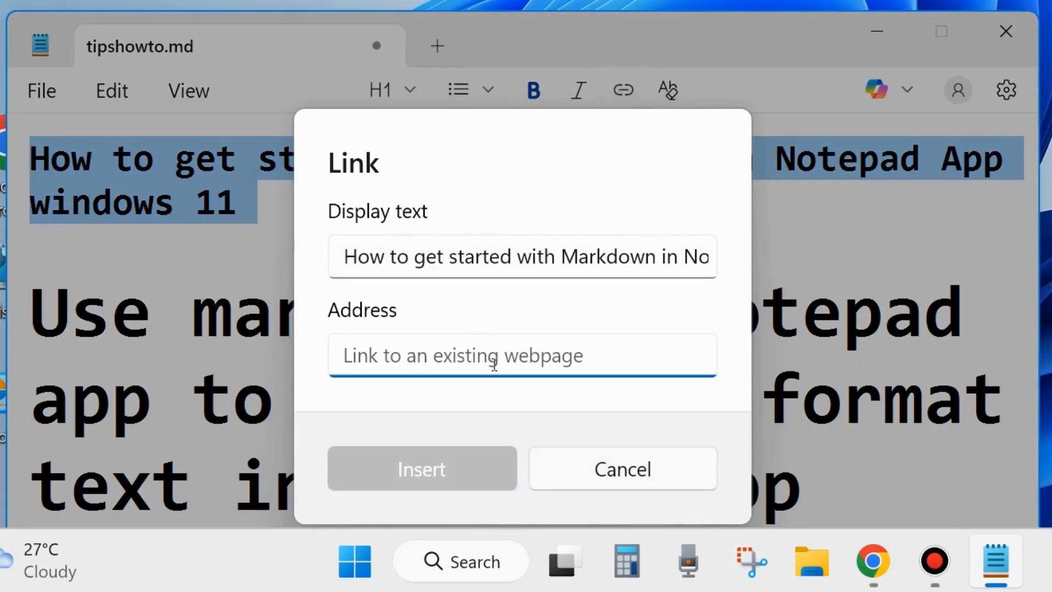
pyautogui.write('www')
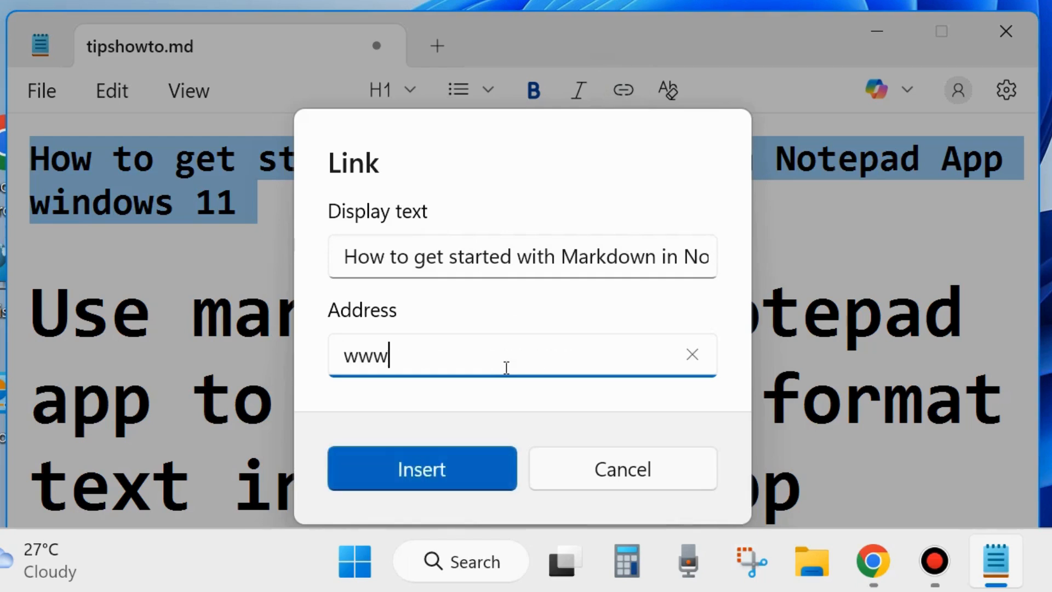
pyautogui.write('.tipsh')
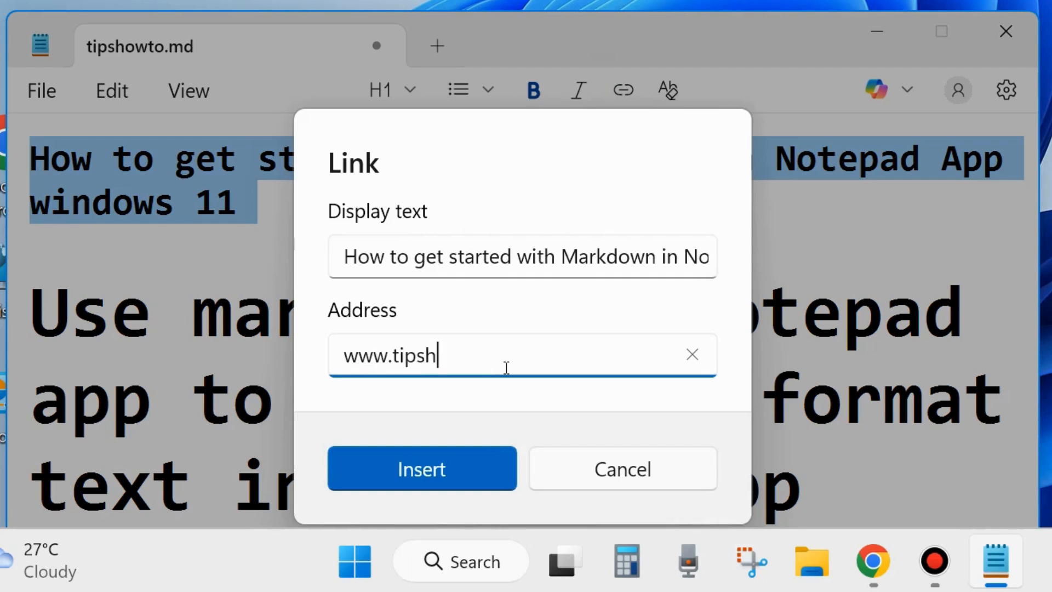
pyautogui.write('owto.com')
pyautogui.click(438, 467)
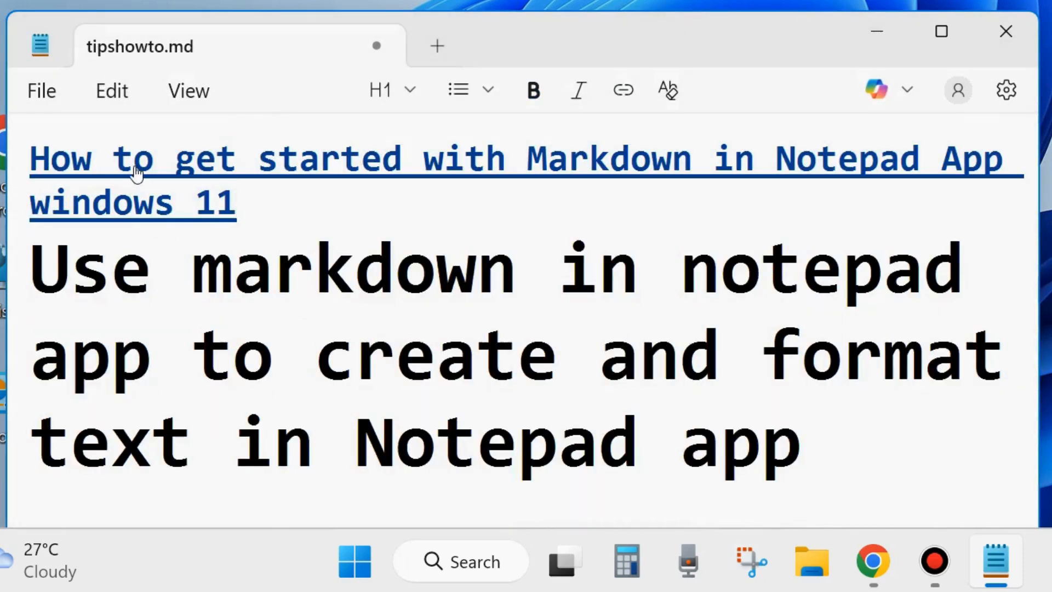
pyautogui.moveTo(138, 163)
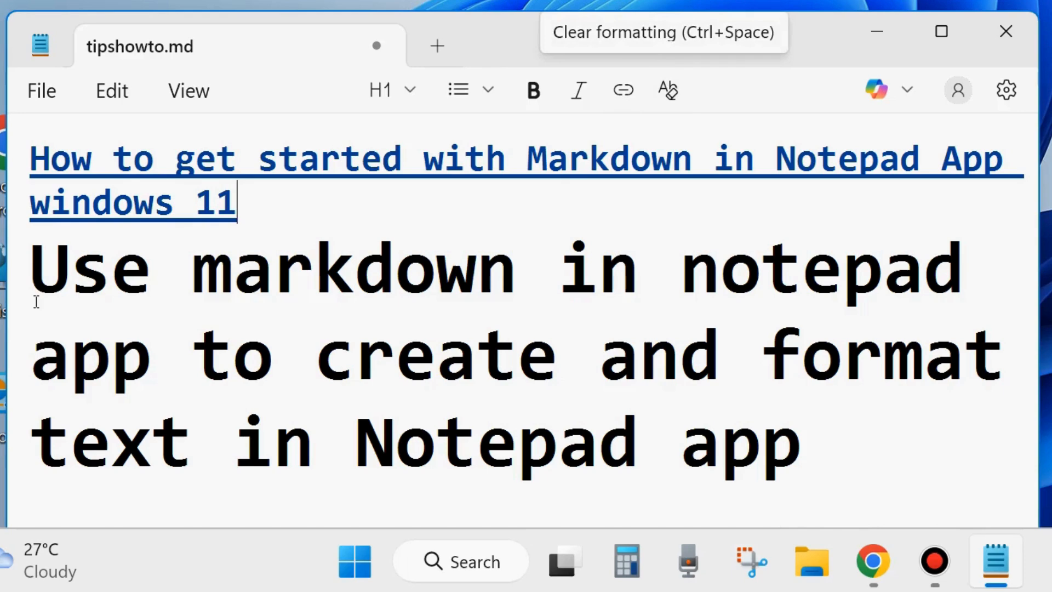
pyautogui.moveTo(33, 276); pyautogui.dragTo(849, 403)
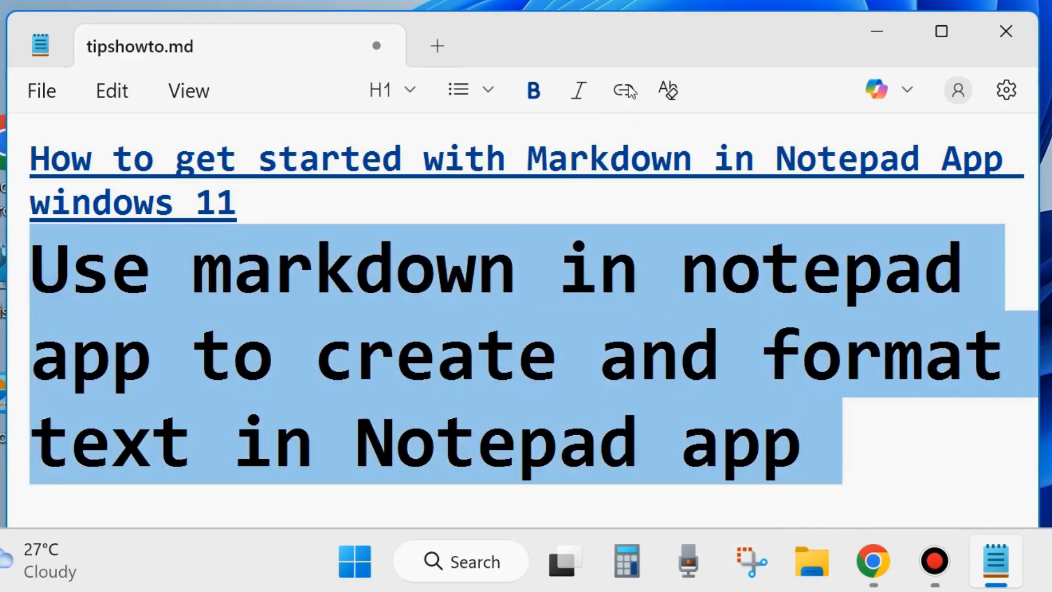
pyautogui.click(666, 91)
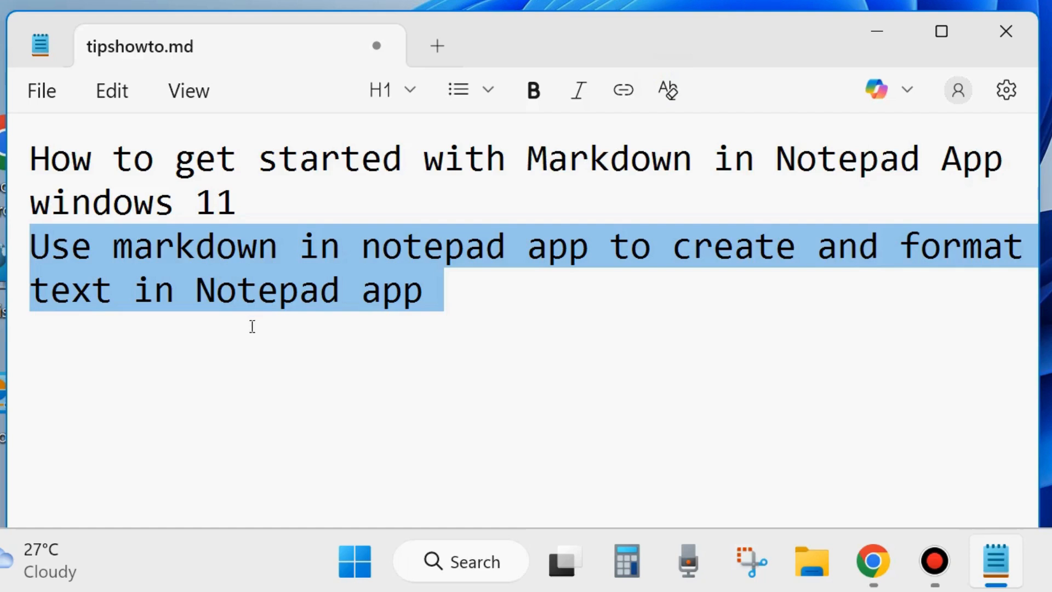
pyautogui.hotkey('ctrl', 'z')
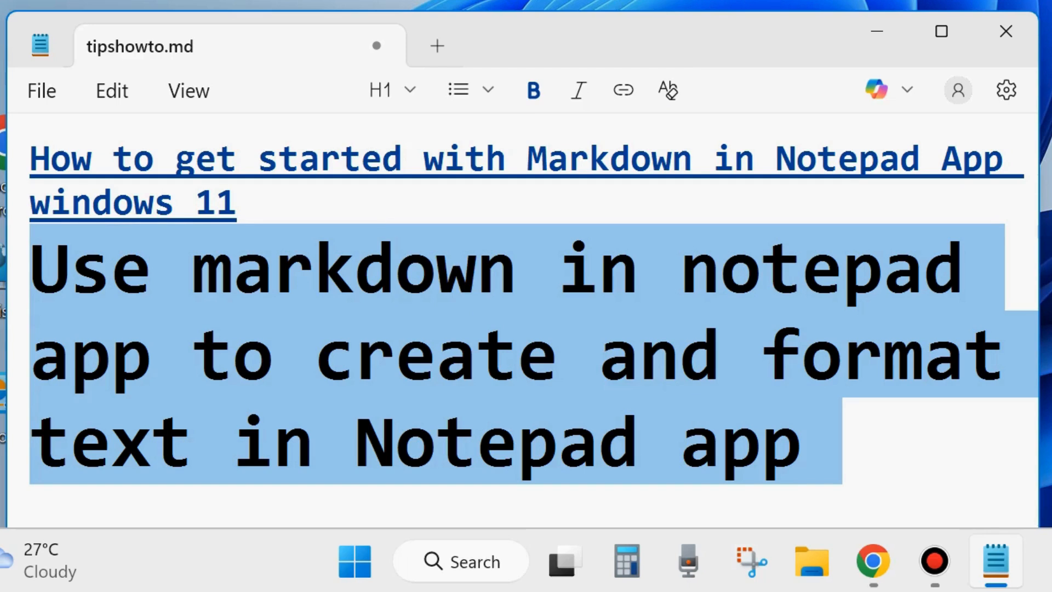
# Select 'Use markdown' and switch View > Markdown from Formatted to Syntax.
pyautogui.click(317, 358)
pyautogui.click(31, 267)
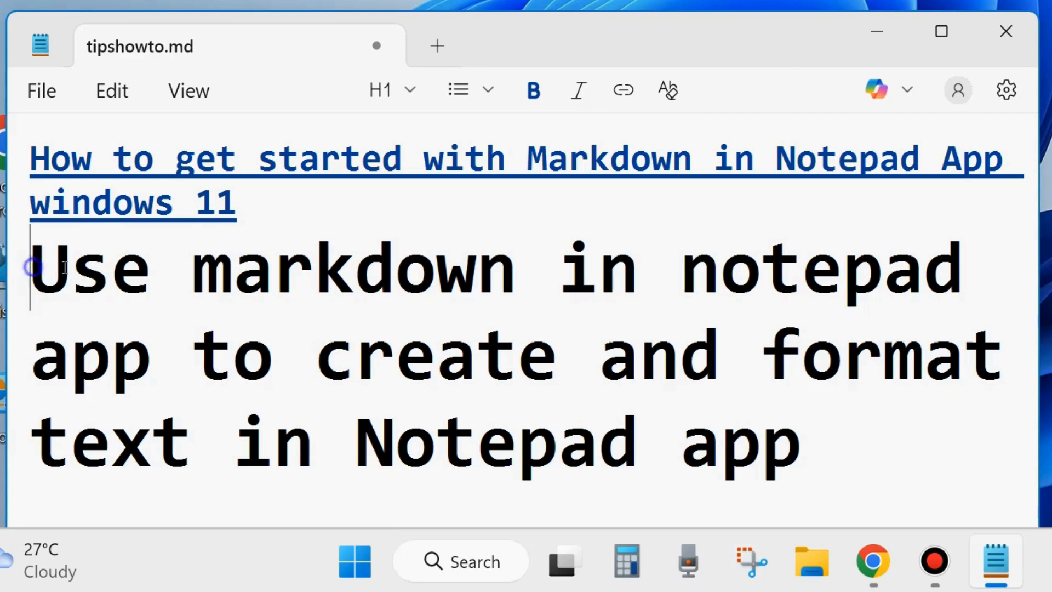
pyautogui.moveTo(65, 267); pyautogui.dragTo(540, 263)
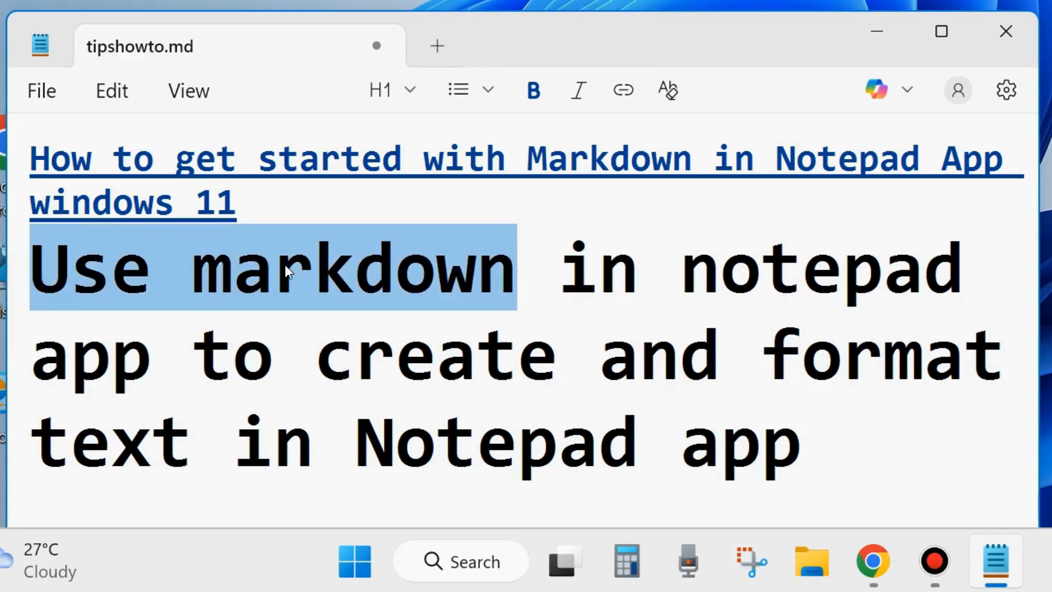
pyautogui.click(191, 99)
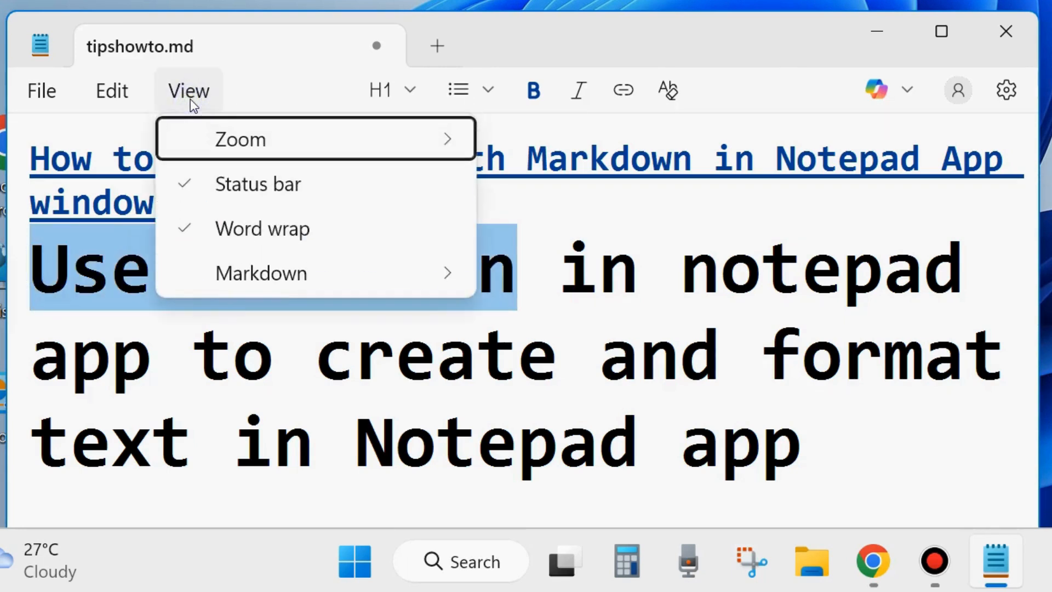
pyautogui.moveTo(245, 284)
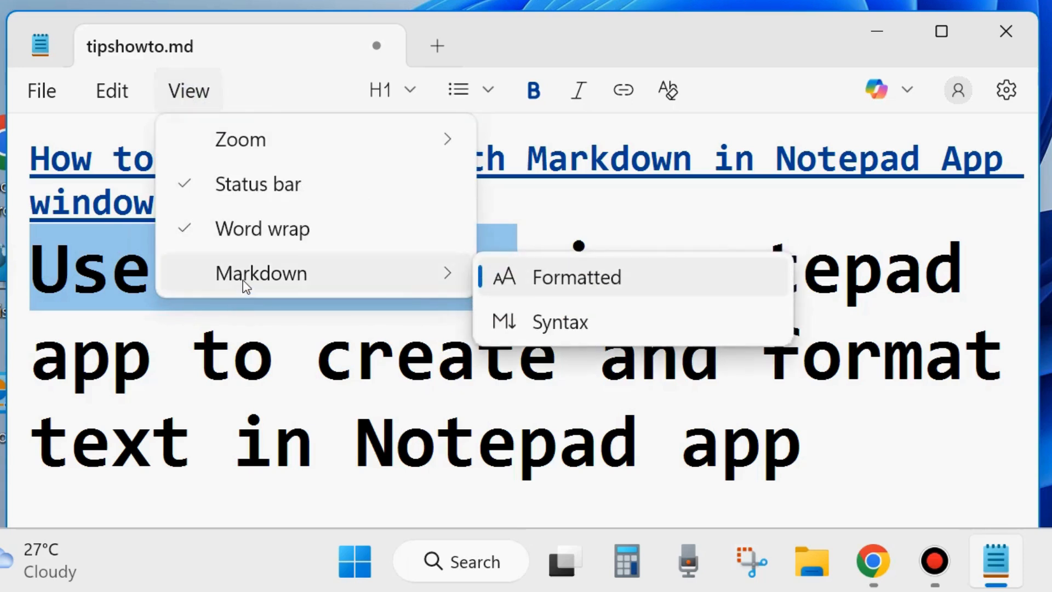
pyautogui.click(576, 286)
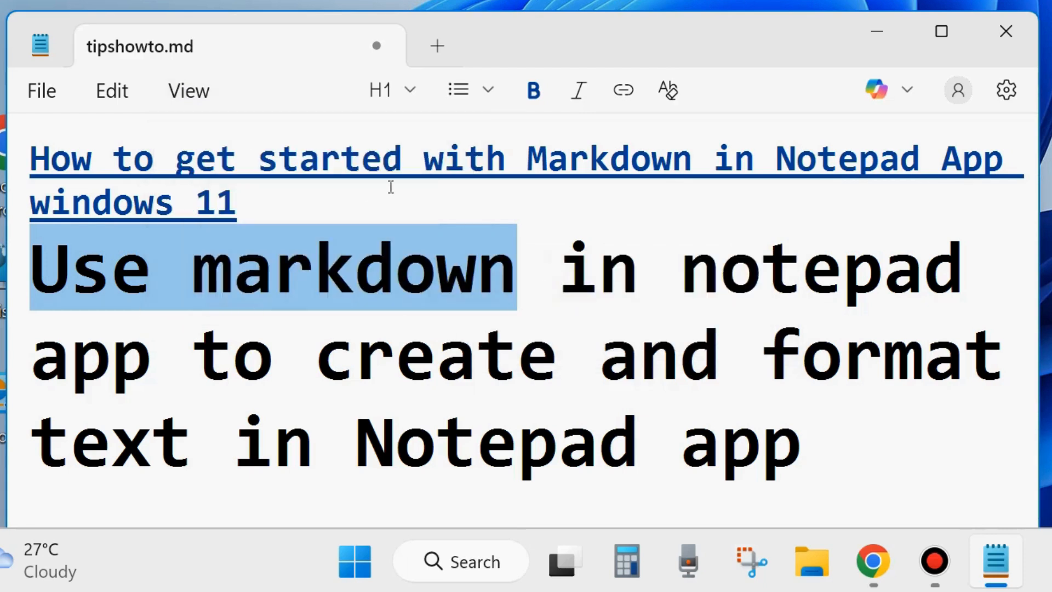
pyautogui.click(196, 96)
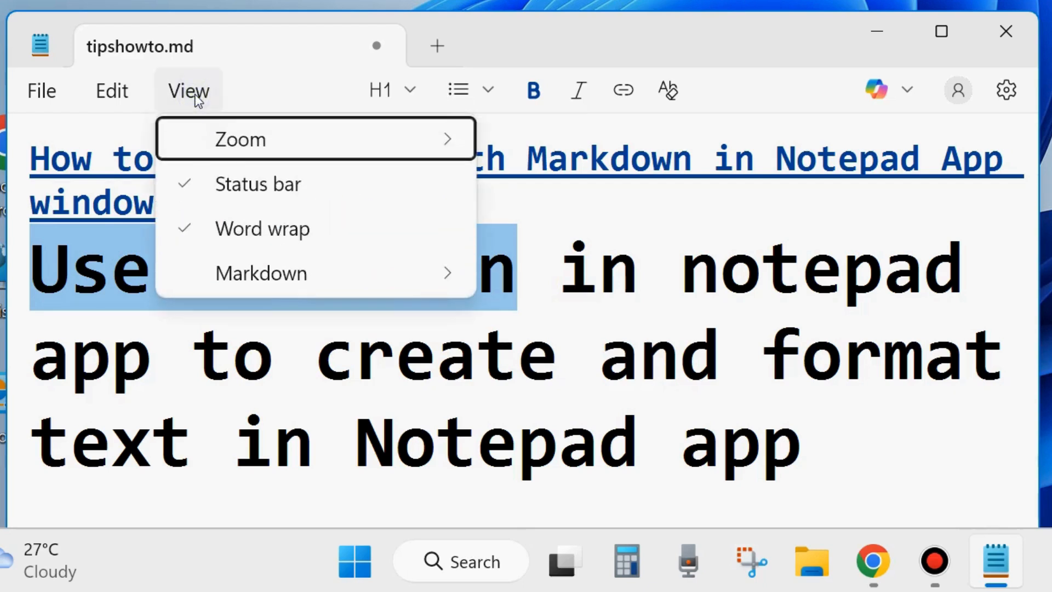
pyautogui.moveTo(277, 280)
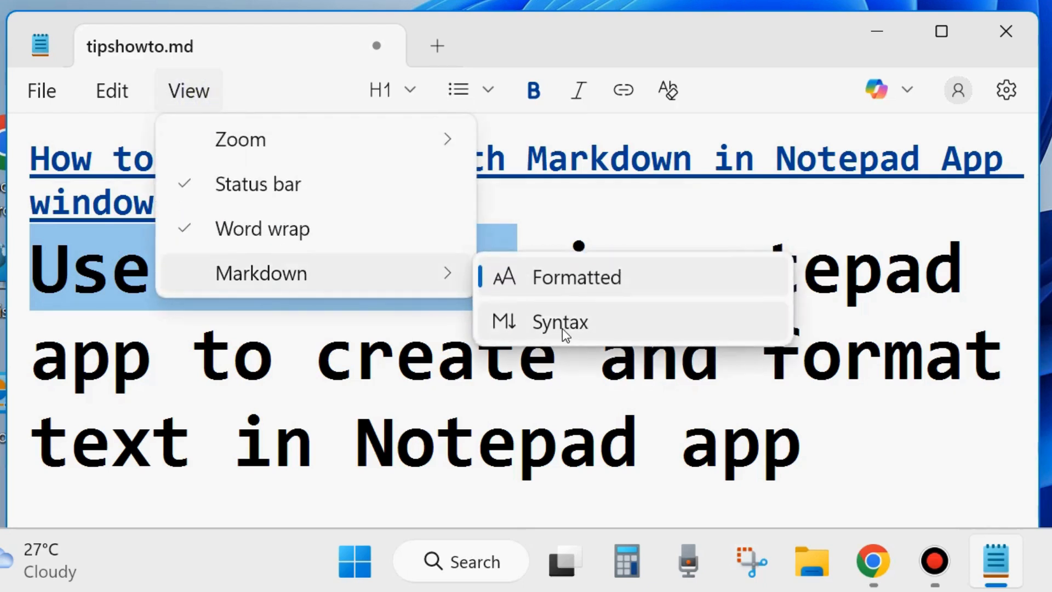
pyautogui.click(560, 324)
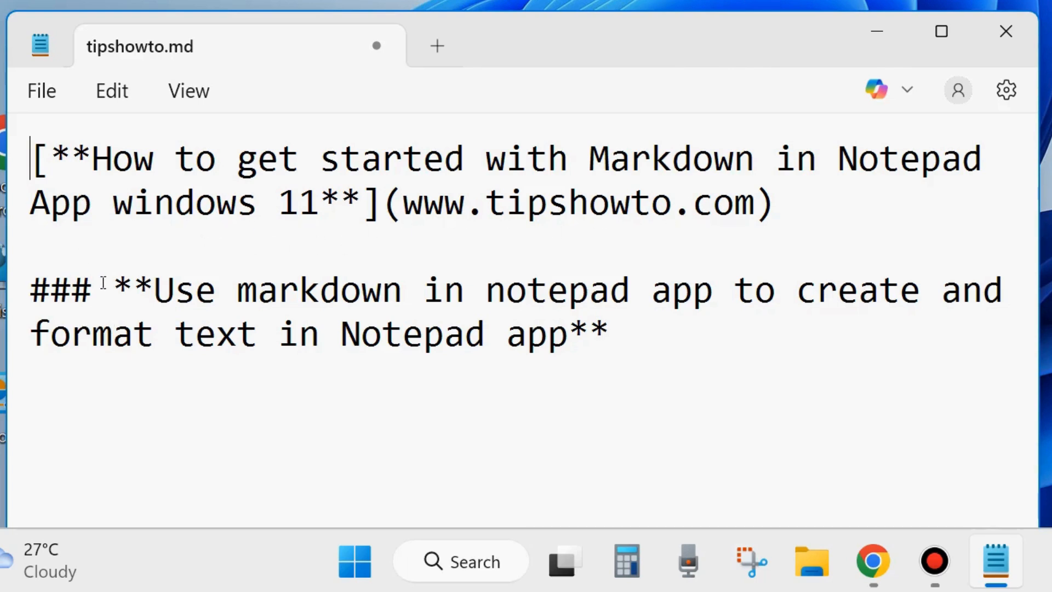
# Toggle to Formatted and back to Syntax view, then break the line before 'Use markdown'.
pyautogui.click(192, 96)
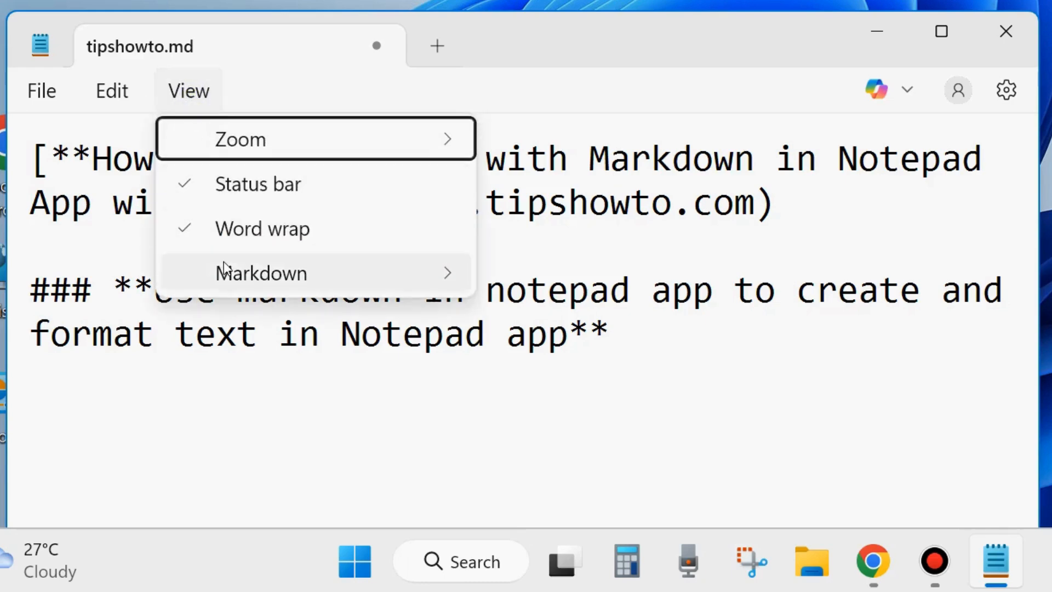
pyautogui.moveTo(227, 270)
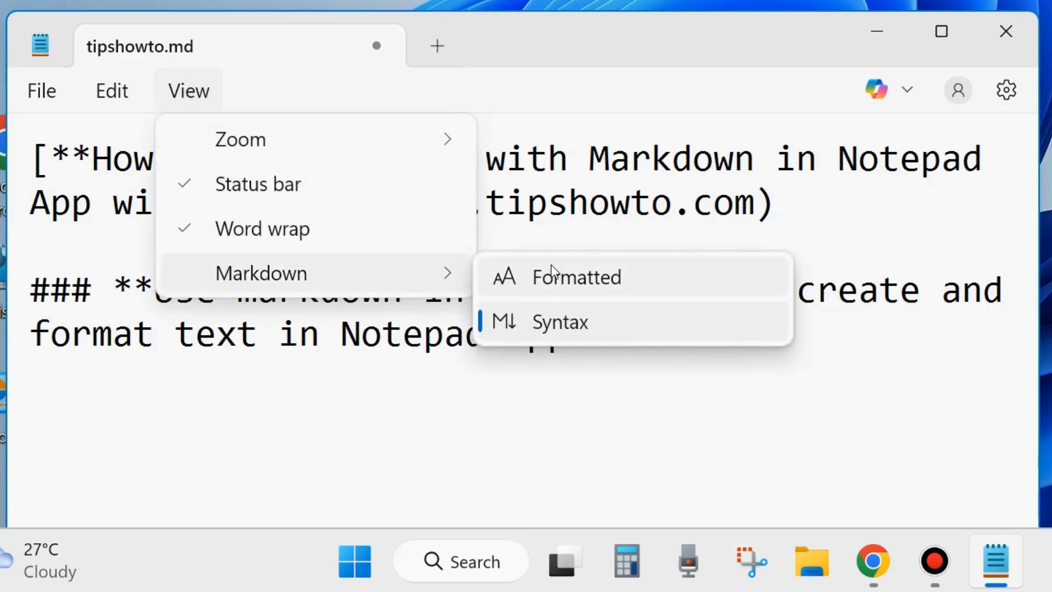
pyautogui.click(552, 271)
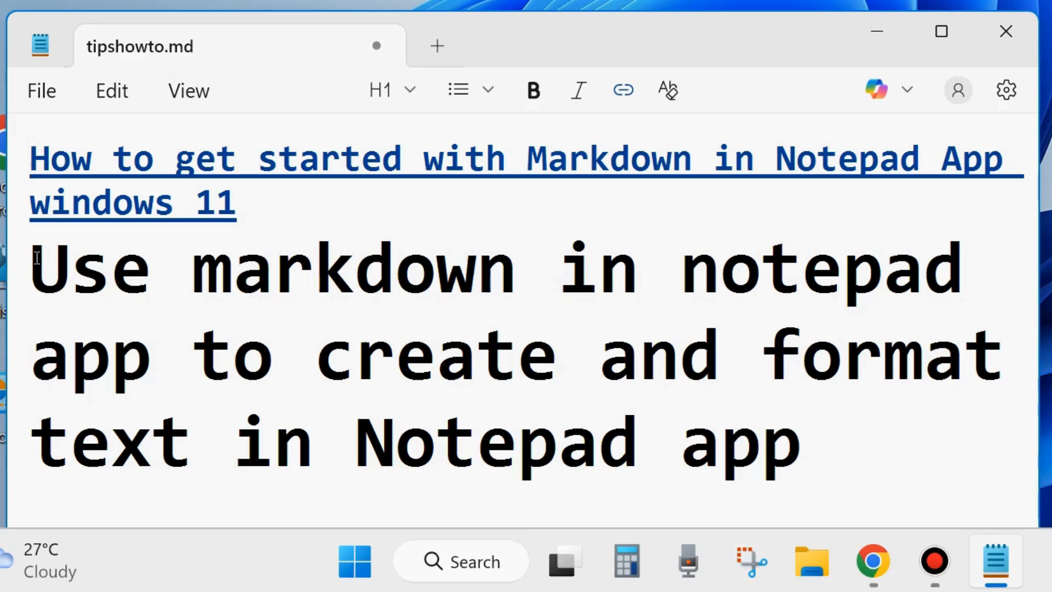
pyautogui.moveTo(37, 257); pyautogui.dragTo(925, 478)
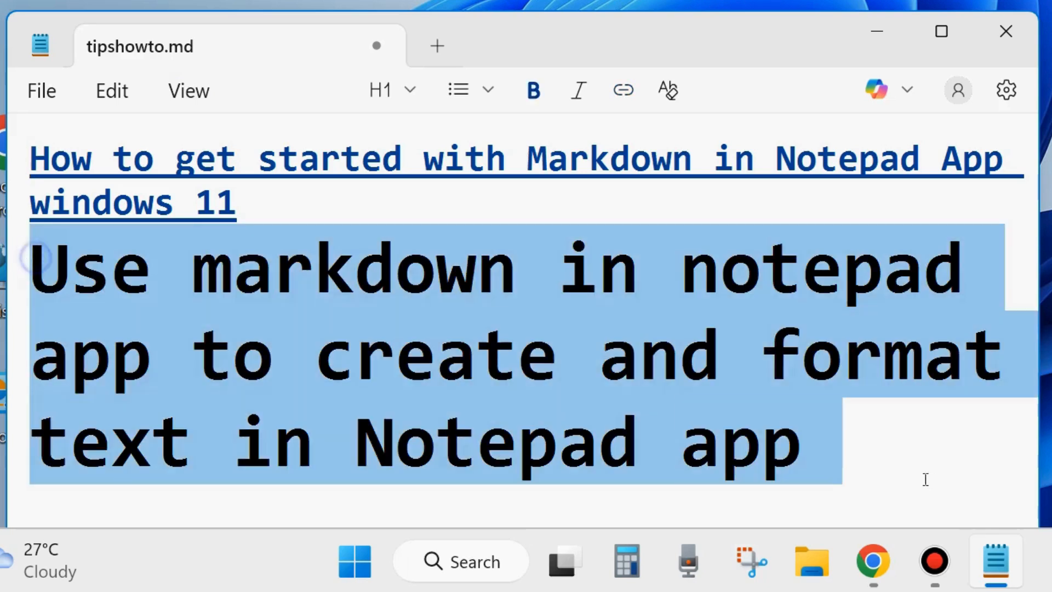
pyautogui.click(187, 90)
pyautogui.moveTo(254, 274)
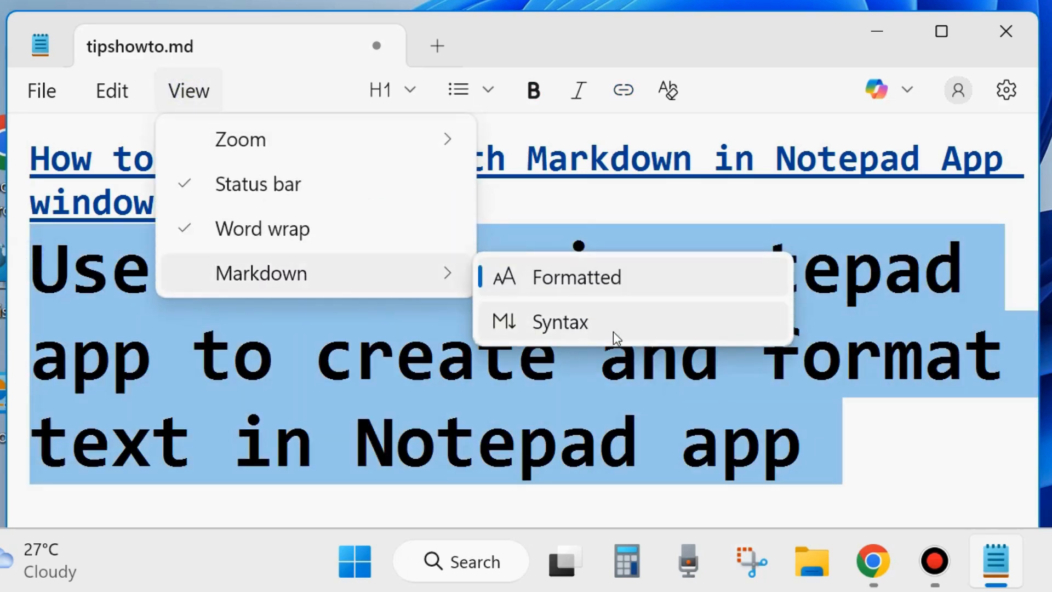
pyautogui.click(561, 323)
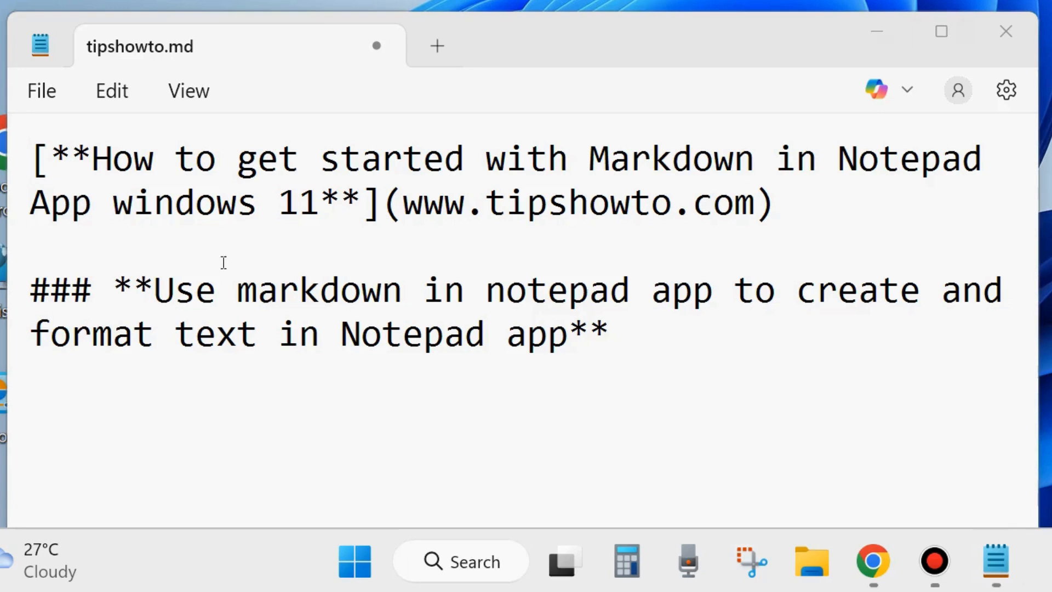
pyautogui.click(161, 284)
pyautogui.press('Return')
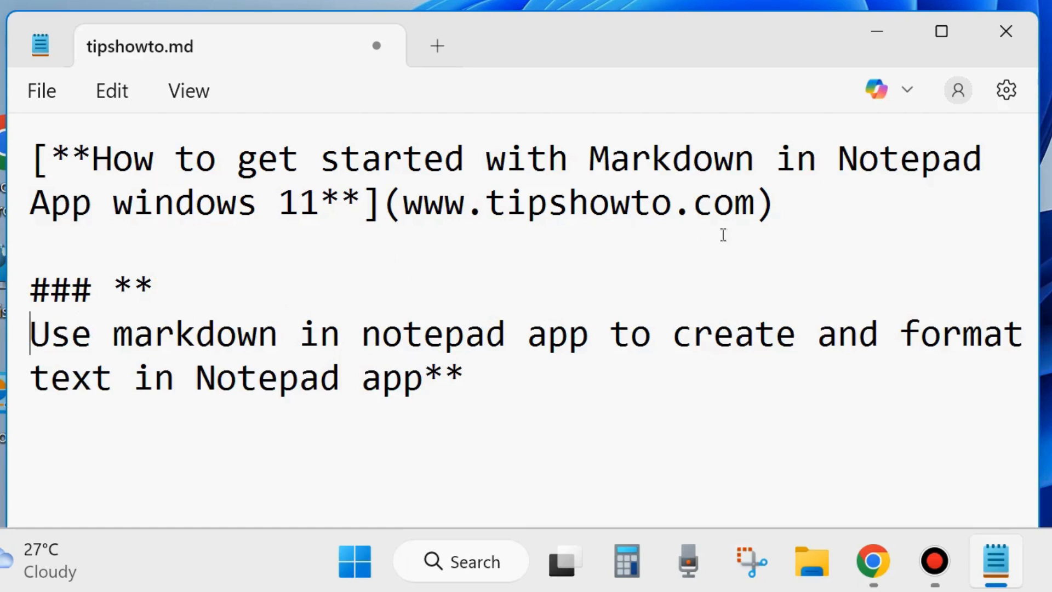
# Switch Notepad's Formatting setting to Off, confirm, and return to tipshowto.md.
pyautogui.click(1006, 90)
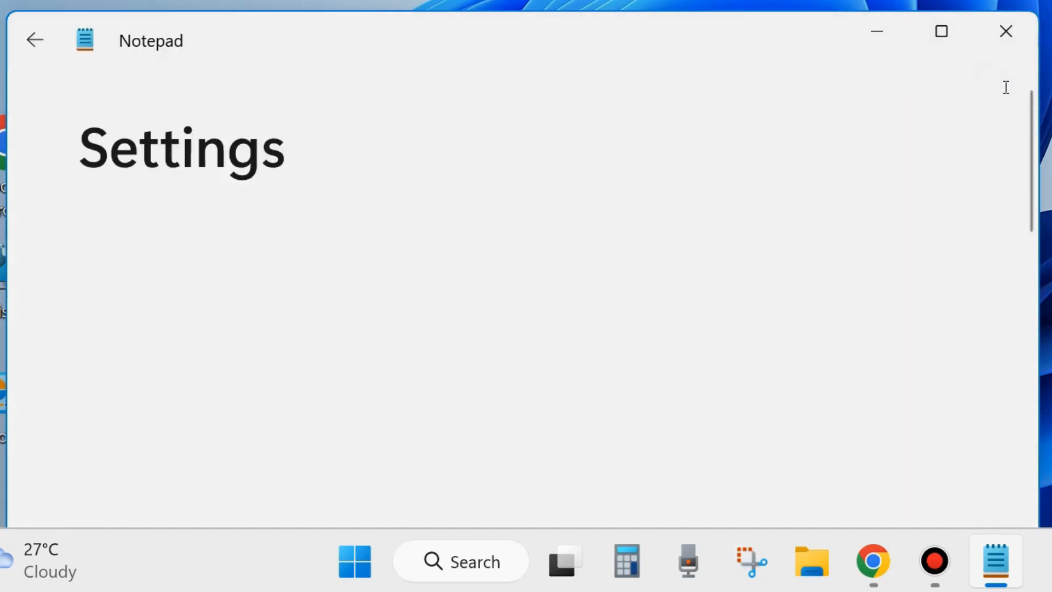
pyautogui.scroll(-5, 504, 290)
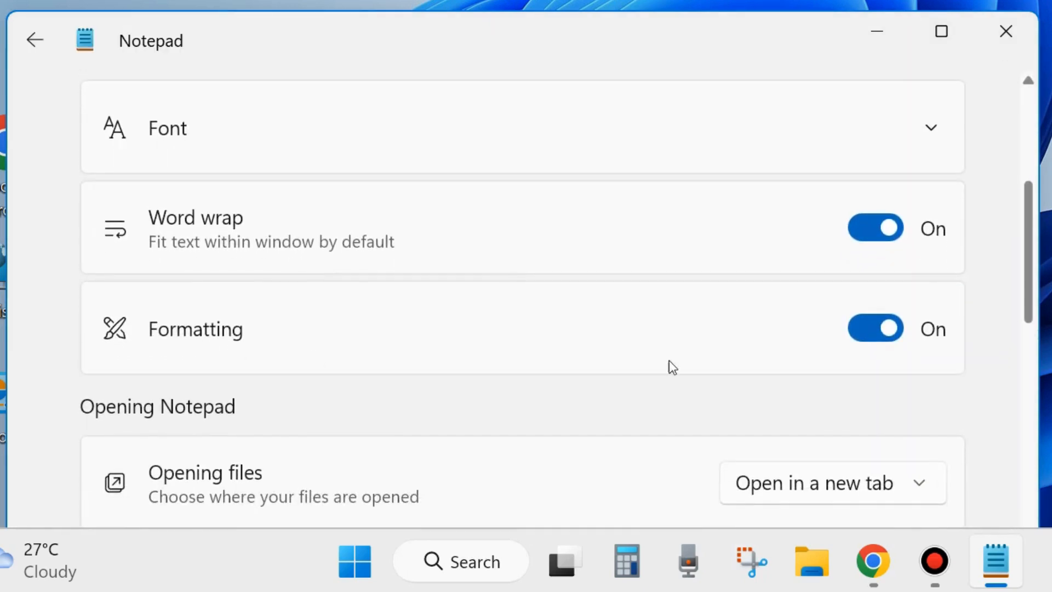
pyautogui.click(863, 328)
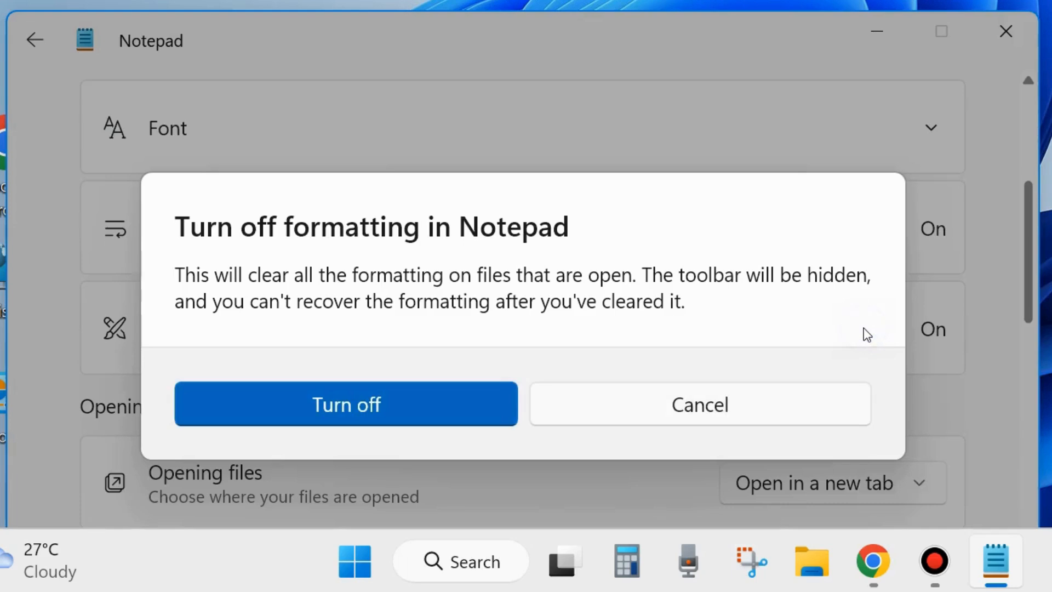
pyautogui.click(360, 408)
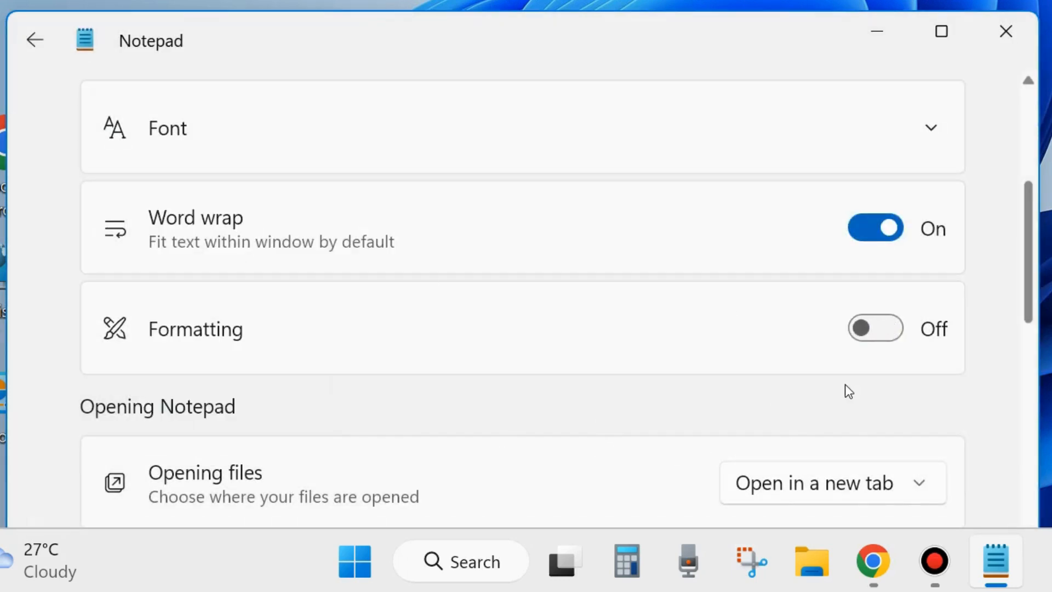
pyautogui.click(33, 44)
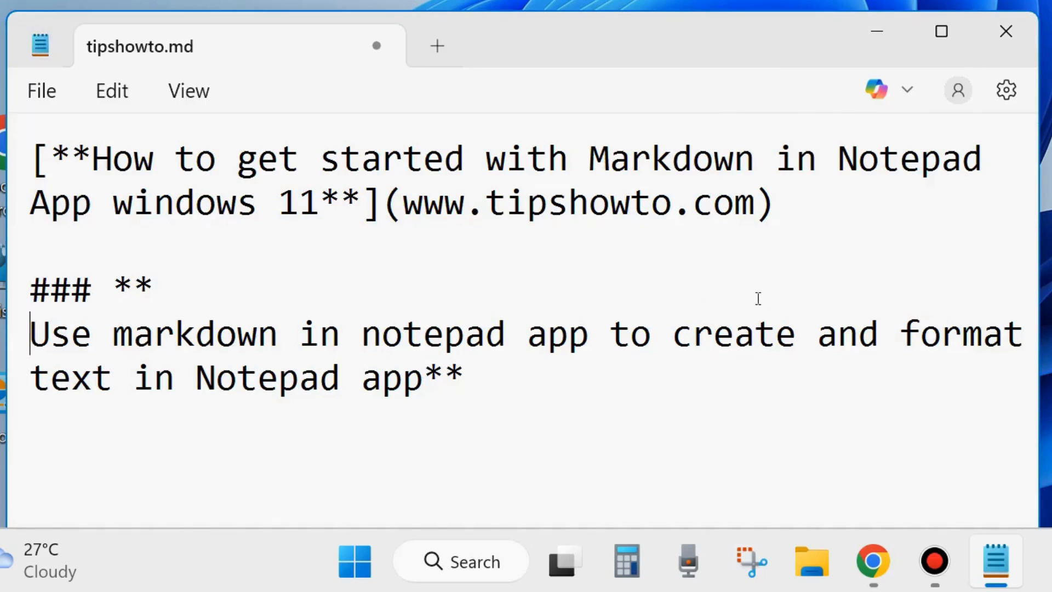
# Close the Notepad window from the taskbar without saving tipshowto.md.
pyautogui.moveTo(995, 582)
pyautogui.rightClick(983, 542)
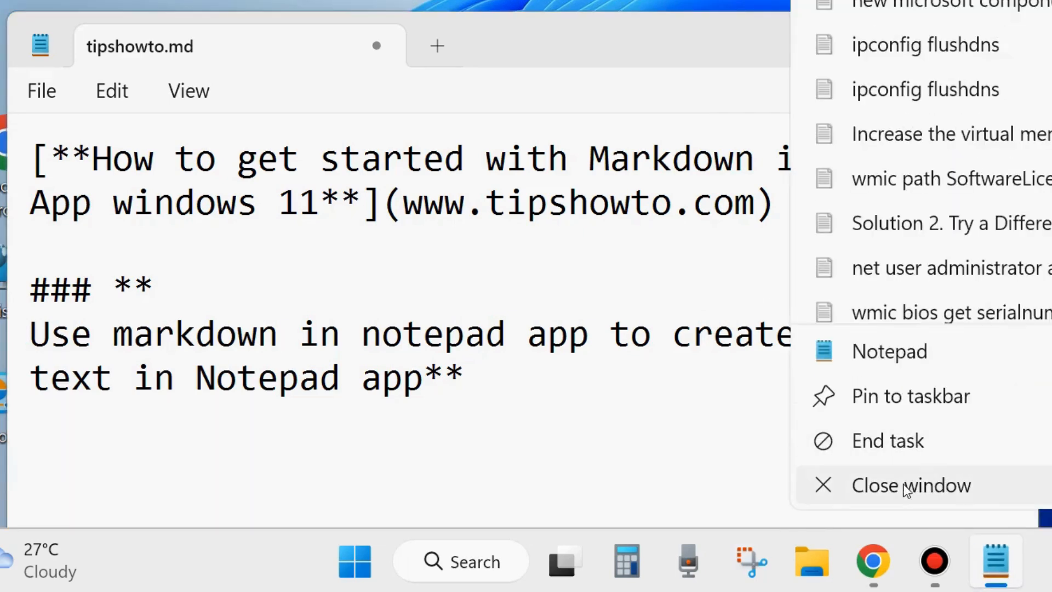
pyautogui.click(903, 484)
pyautogui.click(538, 389)
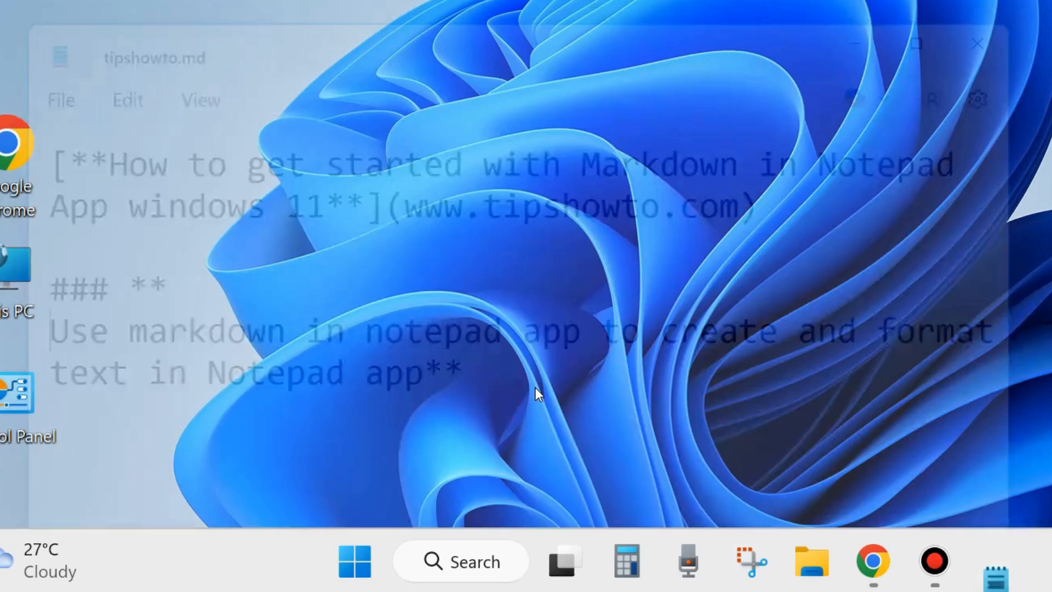